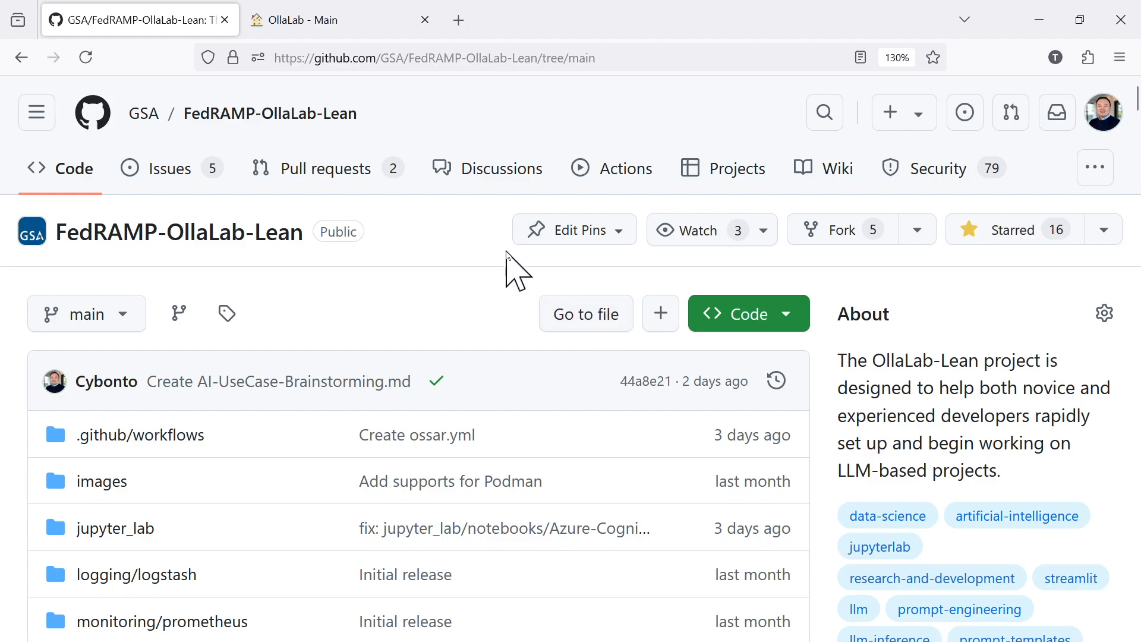
Switch to the OllaLab app, open the Data Unificator, and import the data files from the preset data_unificator folder.
{"action": "left_click", "coordinate": [340, 23]}
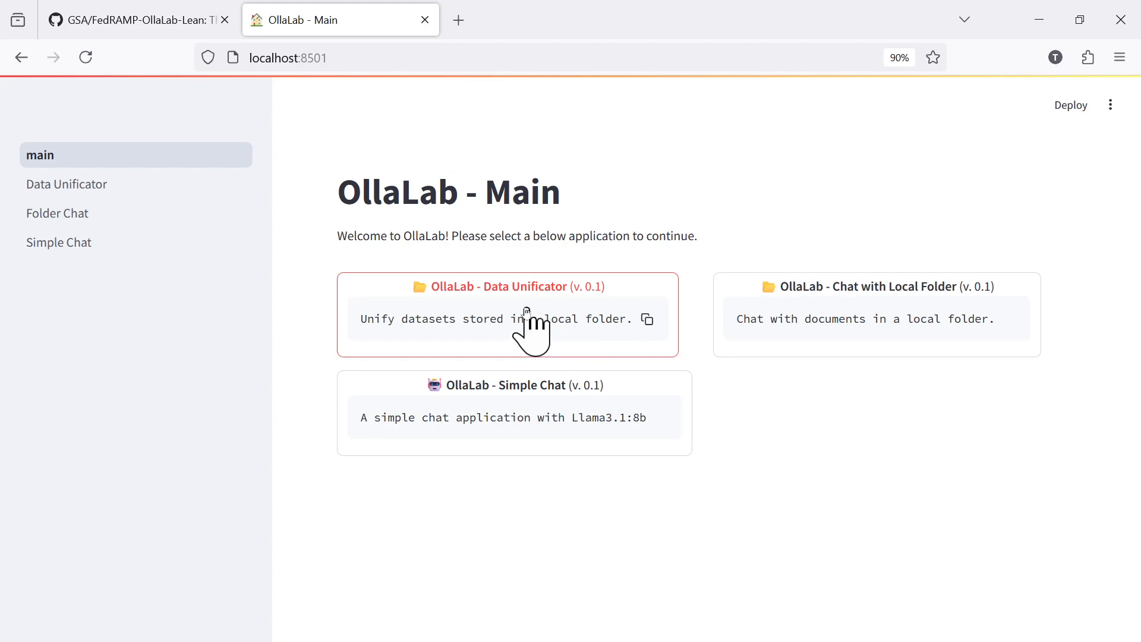
{"action": "left_click", "coordinate": [550, 297]}
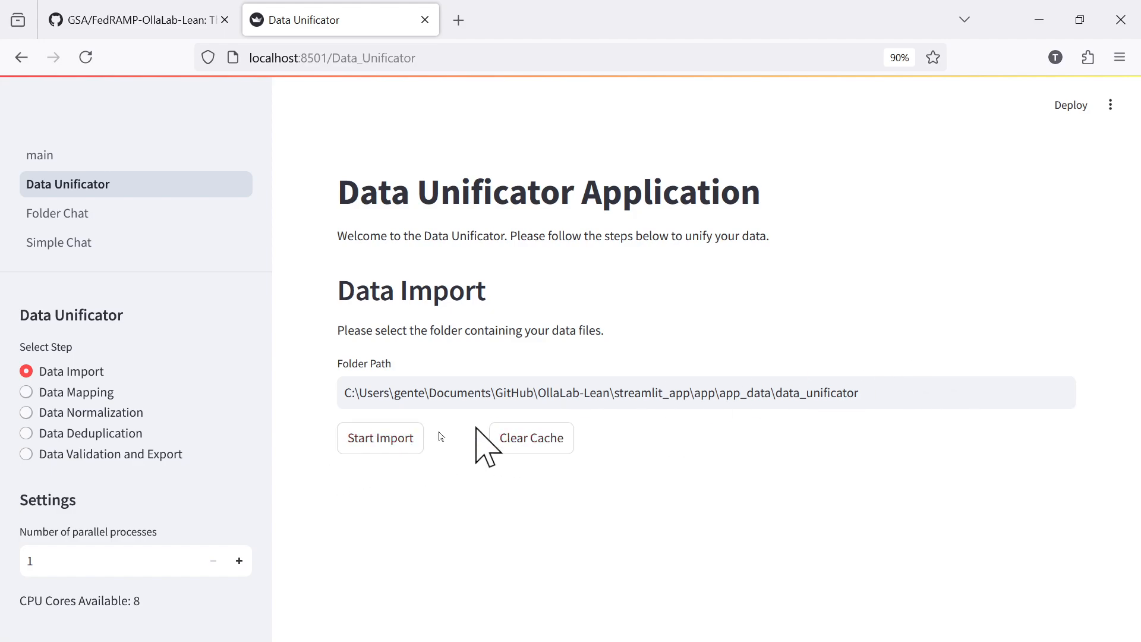
{"action": "left_click", "coordinate": [383, 445]}
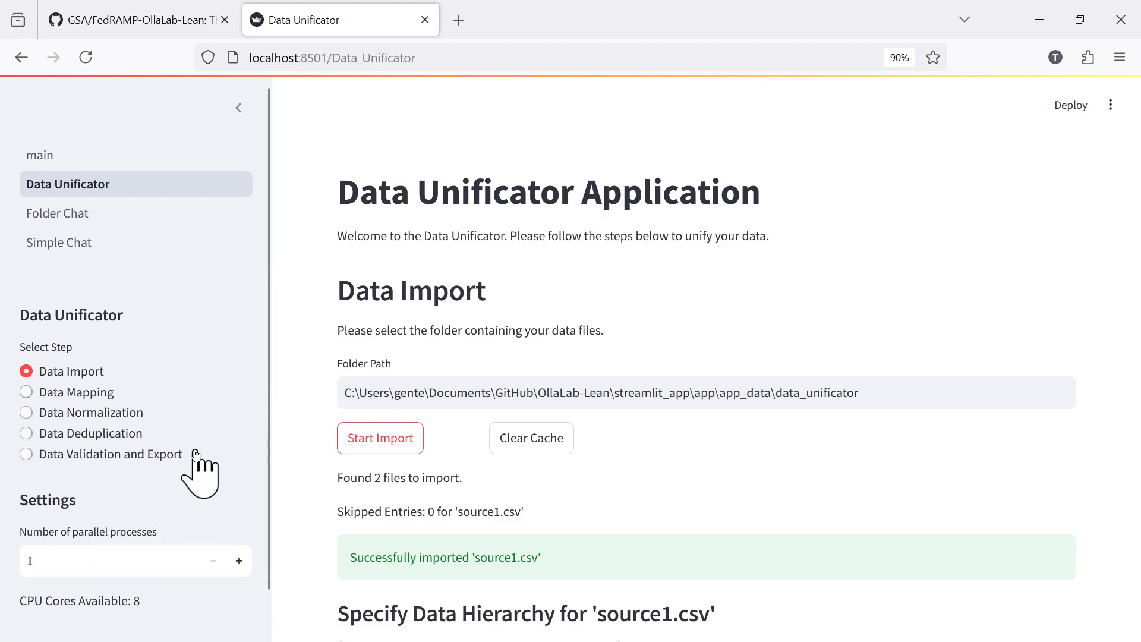
Assign all fields as Level 1 nodes for both source1.csv and source2.csv.
{"action": "scroll", "coordinate": [190, 466], "scroll_direction": "down", "scroll_amount": 2}
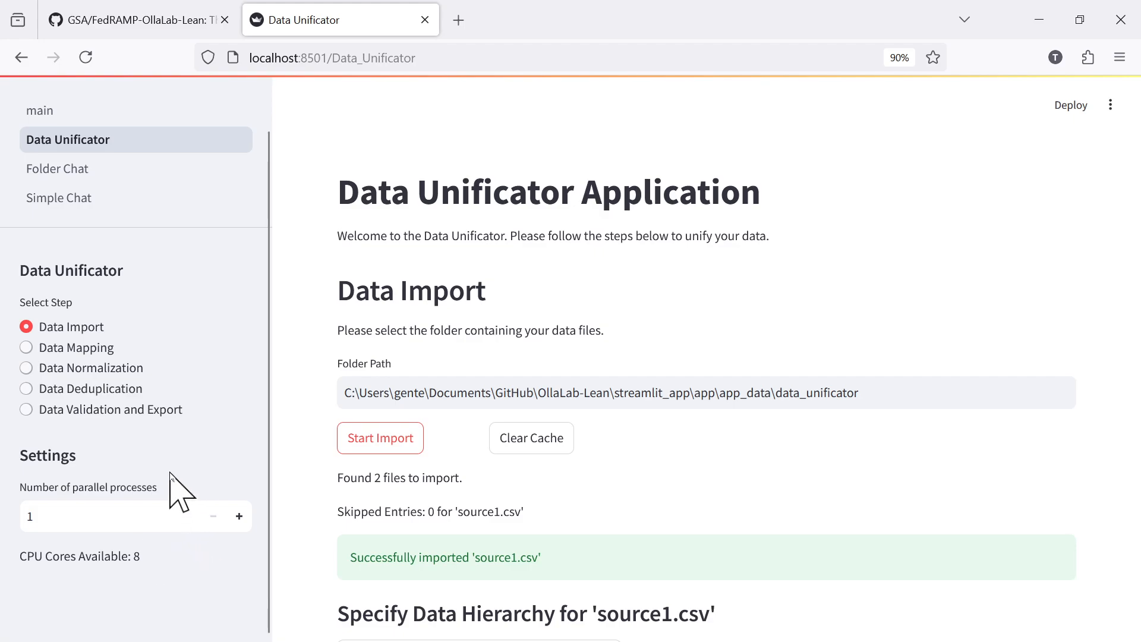
{"action": "scroll", "coordinate": [191, 484], "scroll_direction": "up", "scroll_amount": 1}
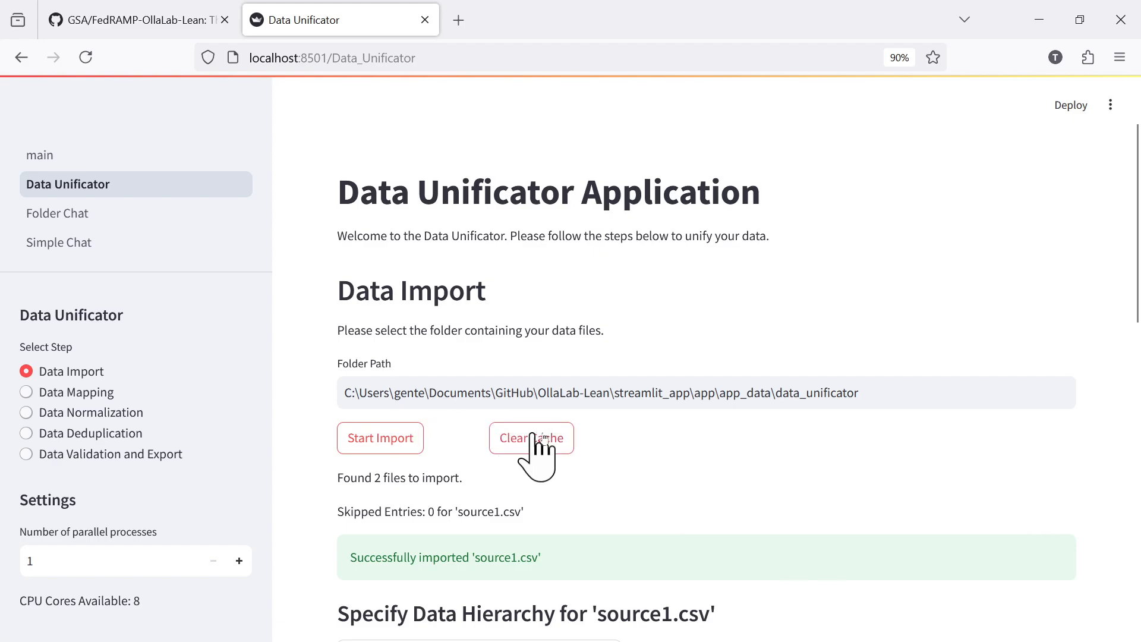
{"action": "scroll", "coordinate": [640, 453], "scroll_direction": "down", "scroll_amount": 9}
{"action": "scroll", "coordinate": [643, 454], "scroll_direction": "up", "scroll_amount": 5}
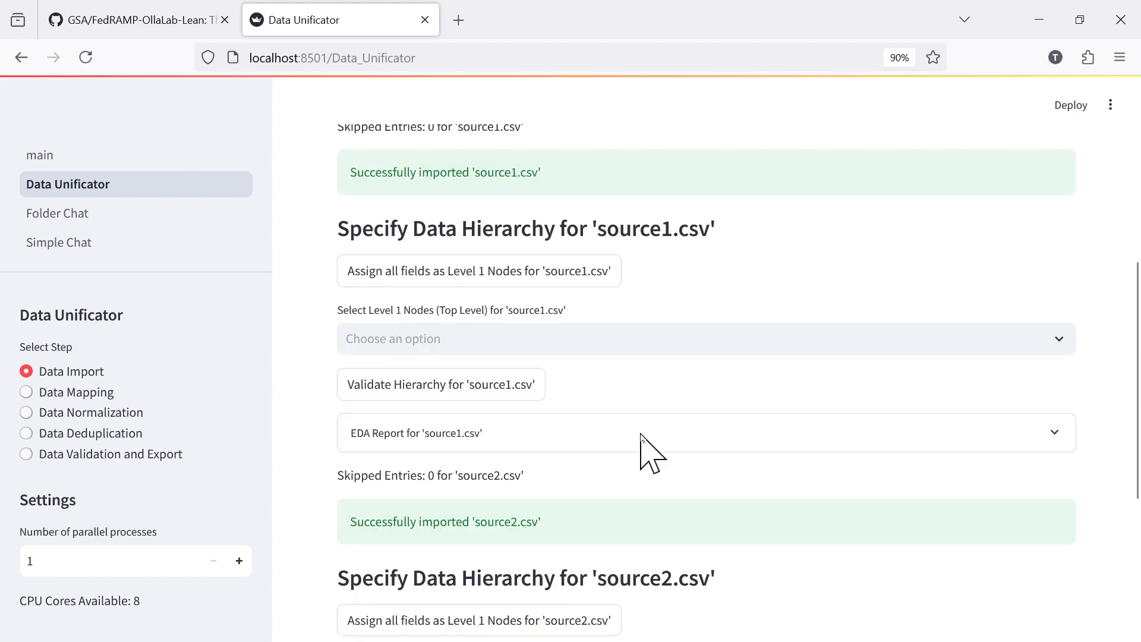
{"action": "scroll", "coordinate": [644, 440], "scroll_direction": "down", "scroll_amount": 6}
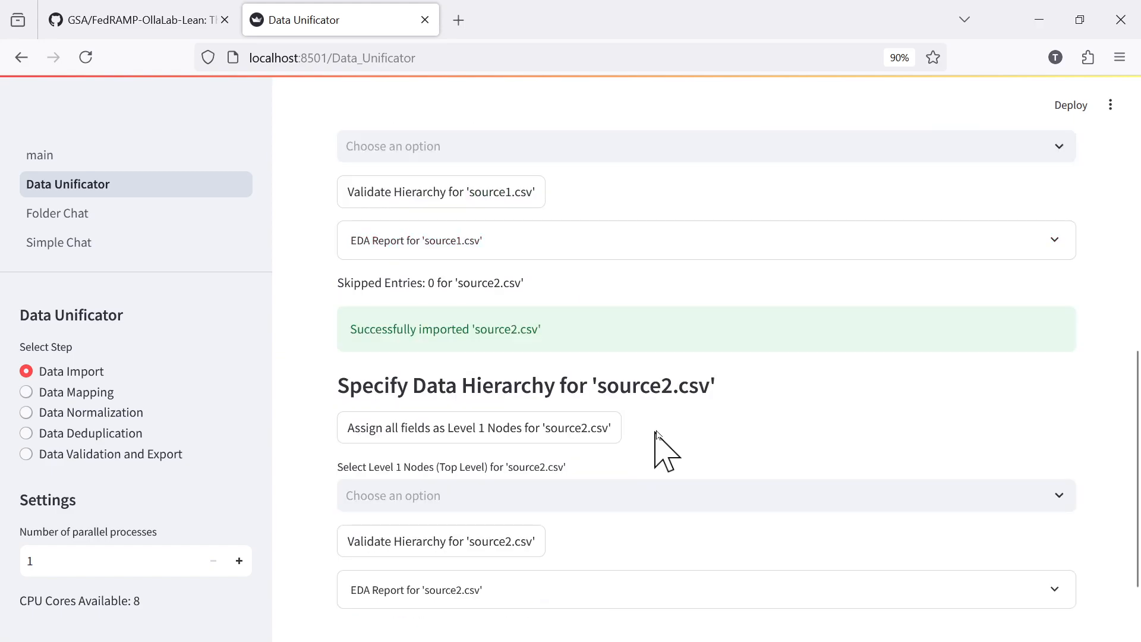
{"action": "scroll", "coordinate": [743, 389], "scroll_direction": "up", "scroll_amount": 3}
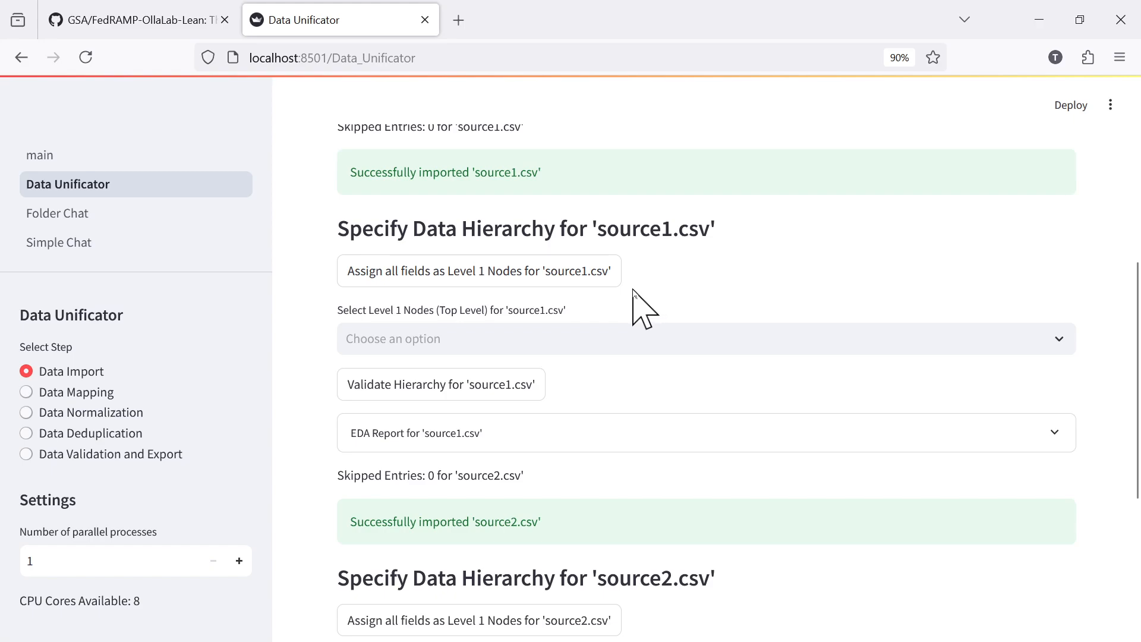
{"action": "left_click", "coordinate": [470, 271]}
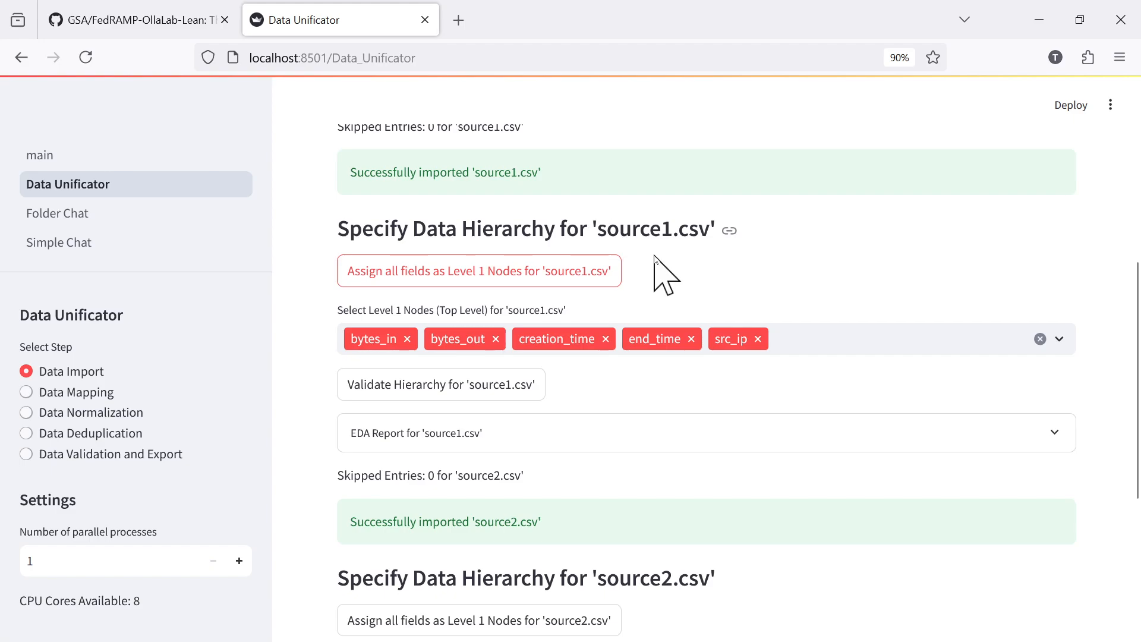
{"action": "scroll", "coordinate": [655, 262], "scroll_direction": "down", "scroll_amount": 3}
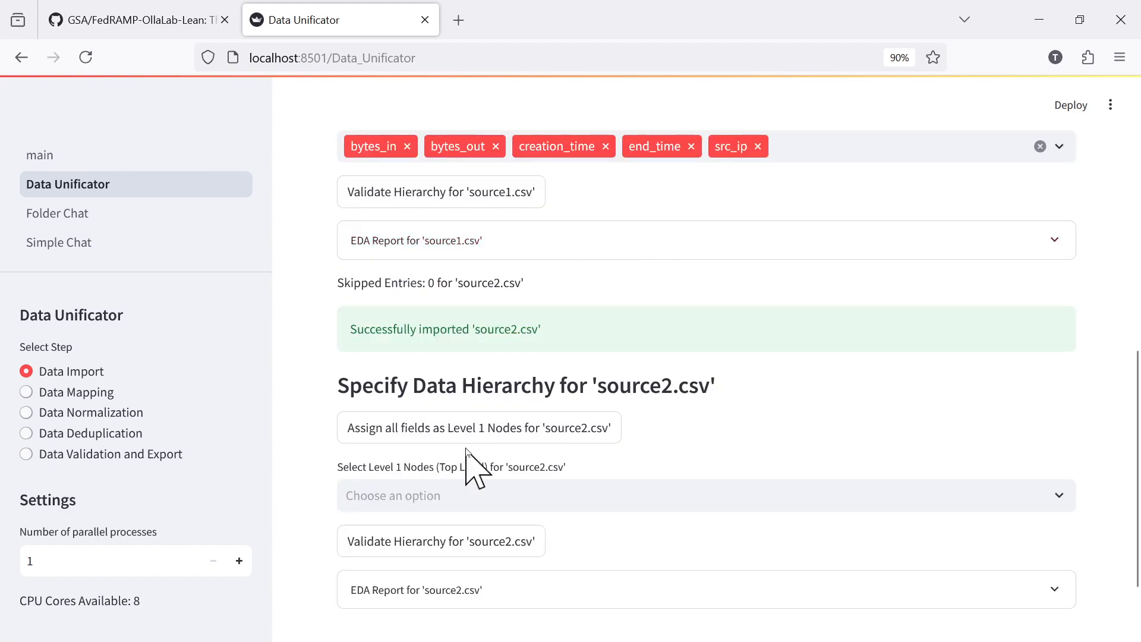
{"action": "left_click", "coordinate": [479, 433]}
{"action": "scroll", "coordinate": [710, 429], "scroll_direction": "down", "scroll_amount": 4}
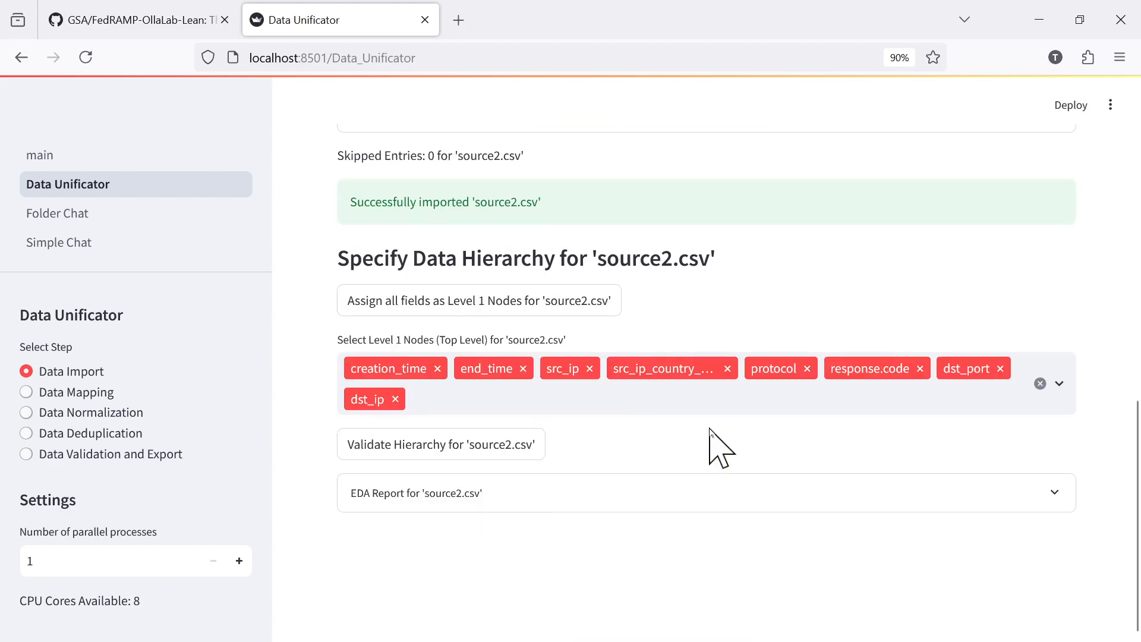
Open the EDA report for source1.csv and read its dataset statistics and variable types.
{"action": "scroll", "coordinate": [710, 434], "scroll_direction": "up", "scroll_amount": 5}
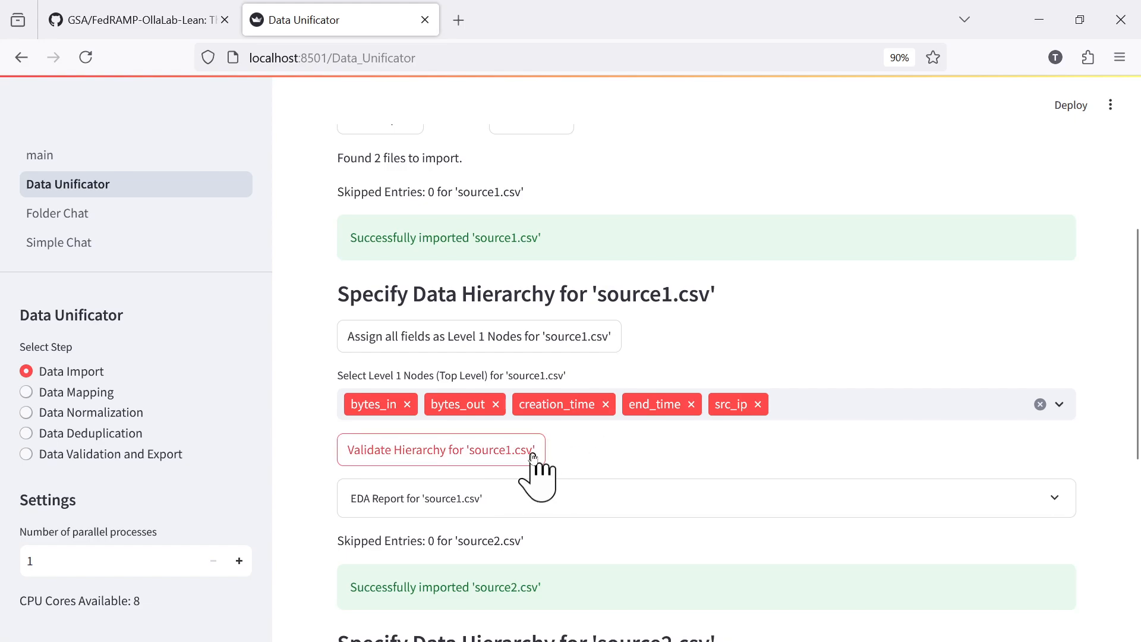
{"action": "scroll", "coordinate": [674, 451], "scroll_direction": "down", "scroll_amount": 3}
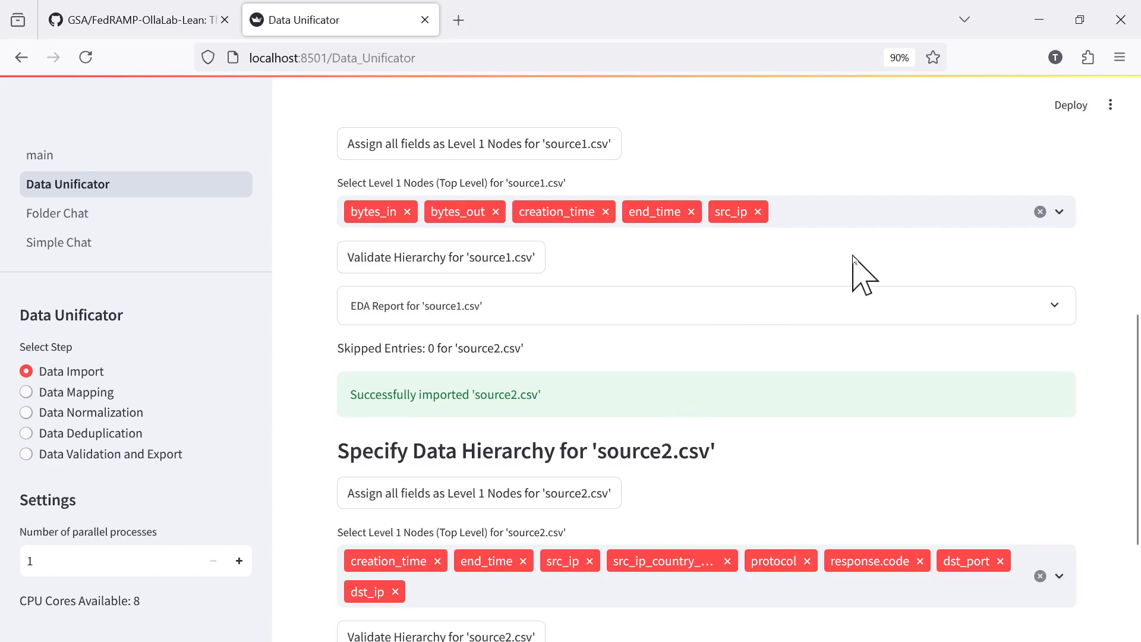
{"action": "left_click", "coordinate": [1001, 307]}
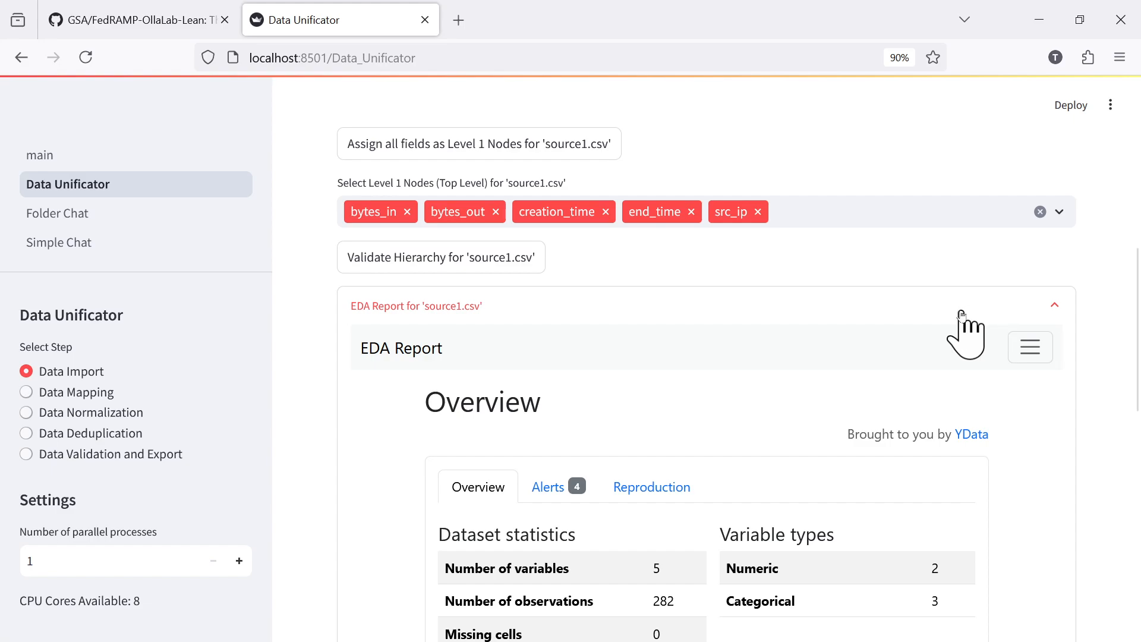
{"action": "scroll", "coordinate": [909, 331], "scroll_direction": "down", "scroll_amount": 3}
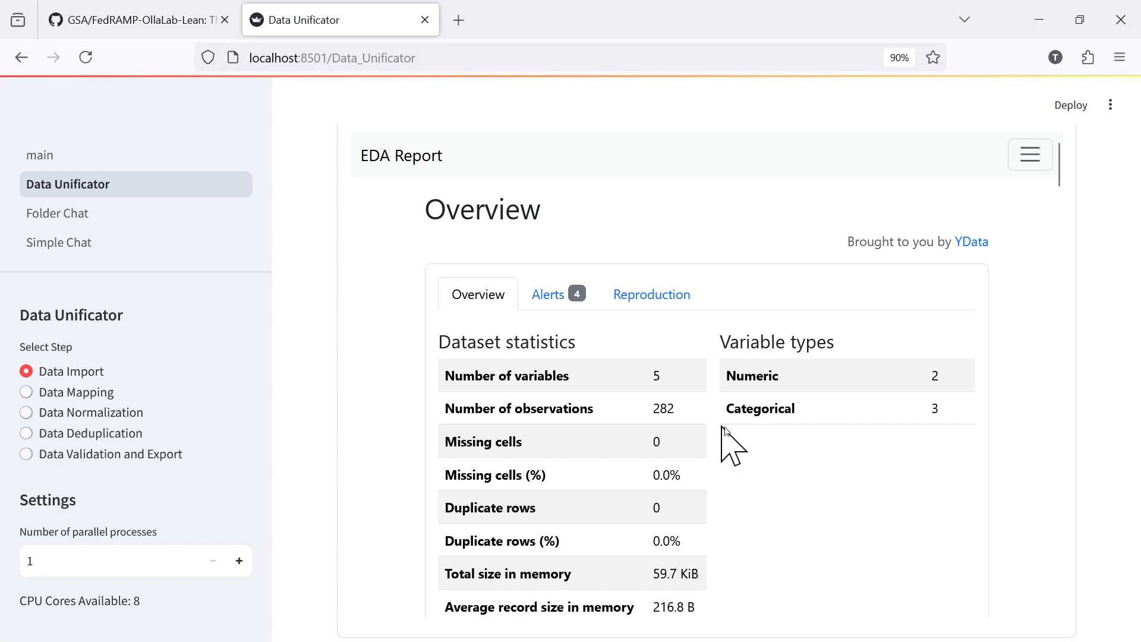
Examine the report's Variables section for source1.csv and view the list of columns available for selection.
{"action": "scroll", "coordinate": [853, 443], "scroll_direction": "down", "scroll_amount": 5}
{"action": "scroll", "coordinate": [853, 446], "scroll_direction": "down", "scroll_amount": 3}
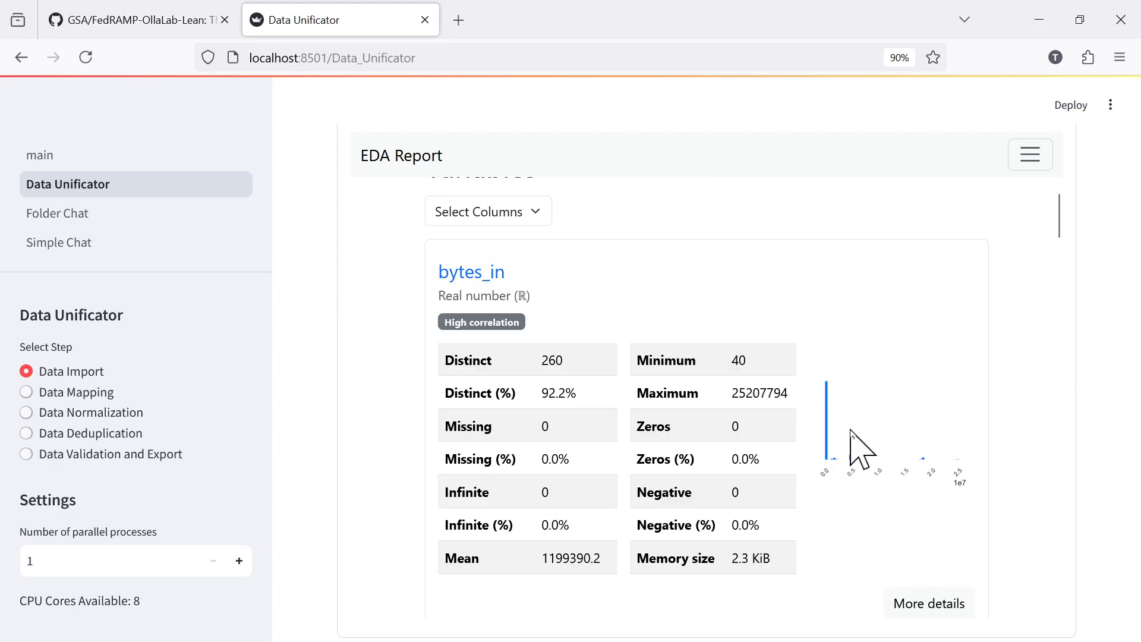
{"action": "scroll", "coordinate": [854, 444], "scroll_direction": "up", "scroll_amount": 3}
{"action": "scroll", "coordinate": [844, 440], "scroll_direction": "down", "scroll_amount": 3}
{"action": "left_click", "coordinate": [535, 215]}
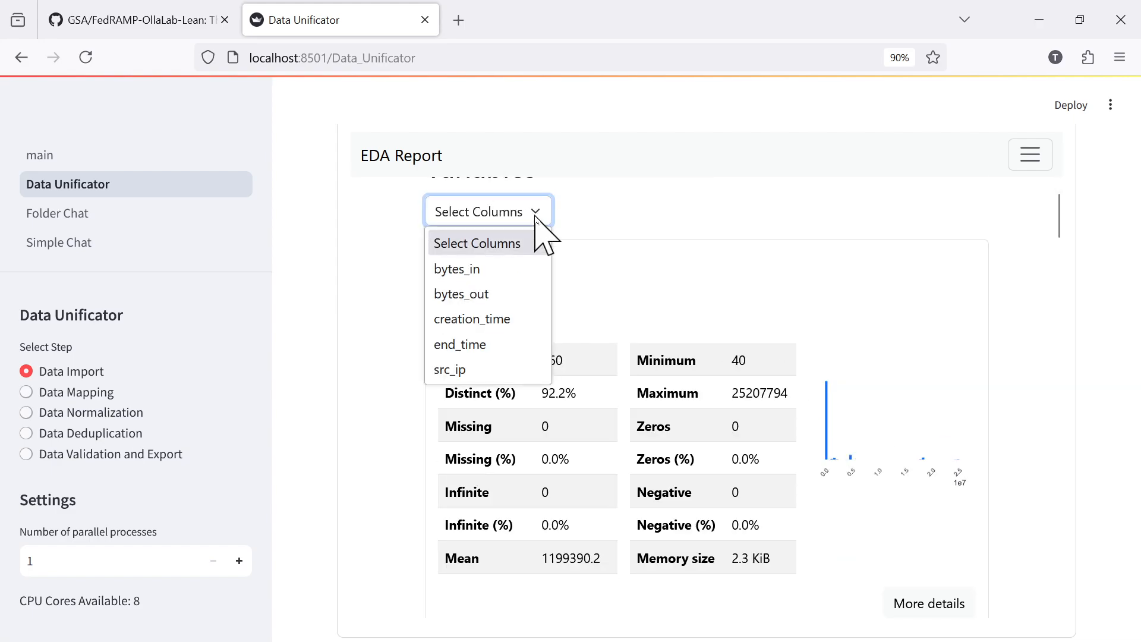
{"action": "left_click", "coordinate": [886, 253]}
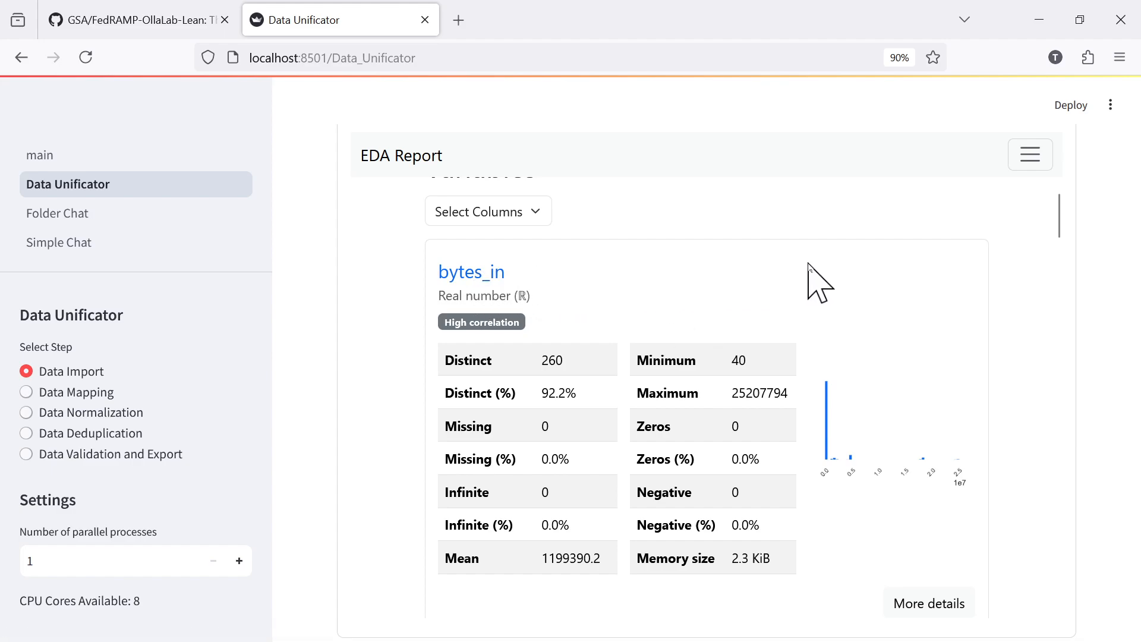
Expand the bytes_in variable's details and examine its statistics, histogram, common values and extreme values.
{"action": "scroll", "coordinate": [849, 304], "scroll_direction": "down", "scroll_amount": 3}
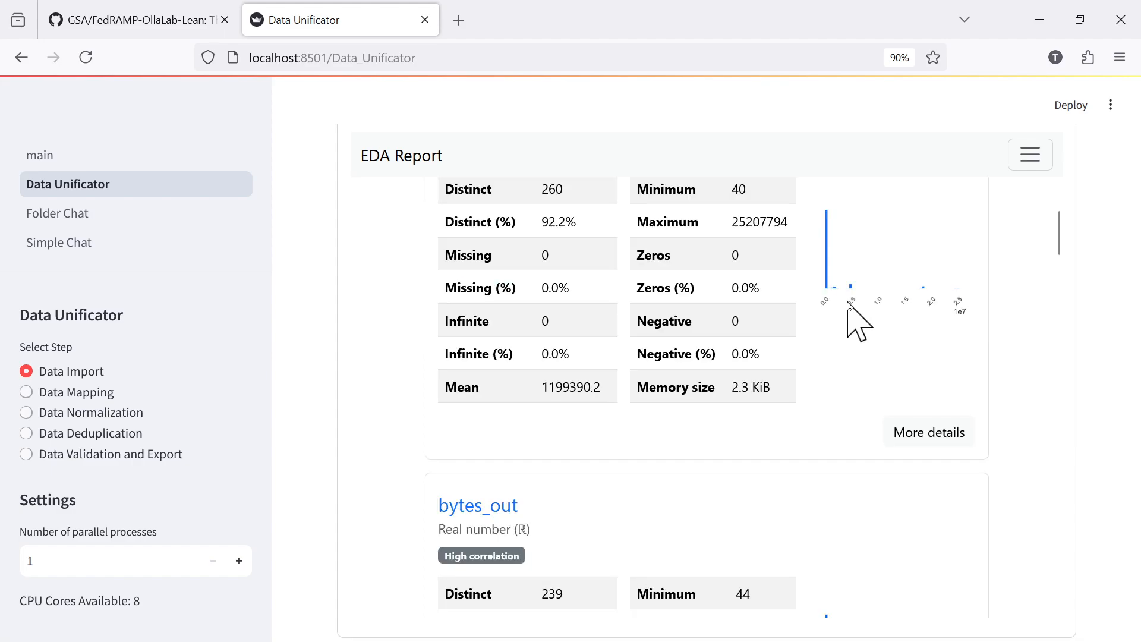
{"action": "left_click", "coordinate": [939, 437]}
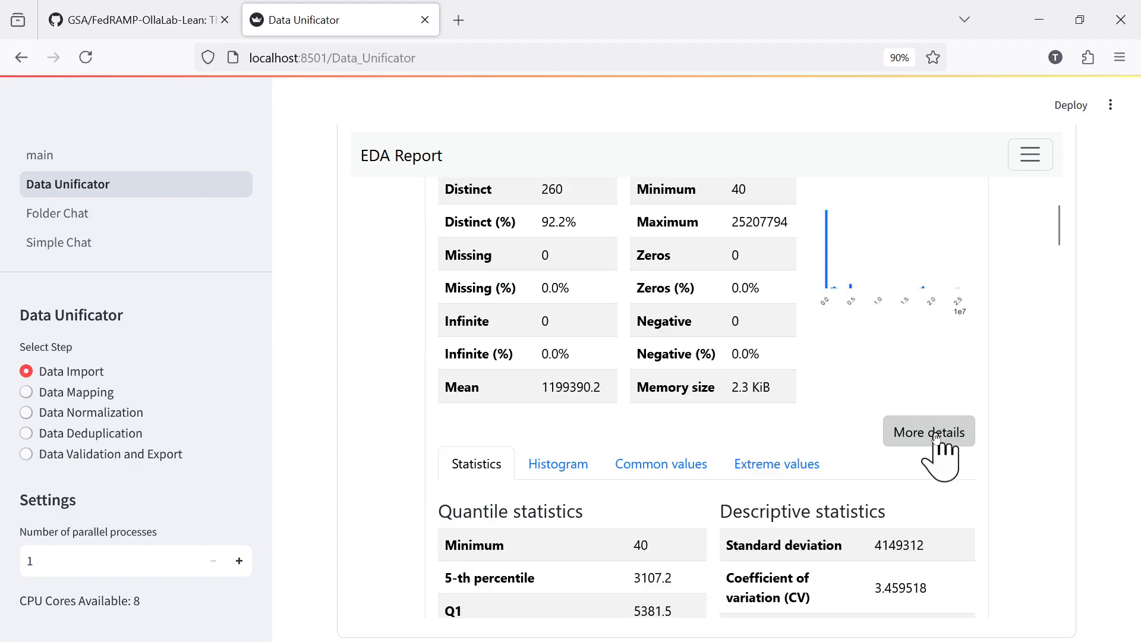
{"action": "scroll", "coordinate": [835, 401], "scroll_direction": "down", "scroll_amount": 3}
{"action": "scroll", "coordinate": [830, 402], "scroll_direction": "down", "scroll_amount": 6}
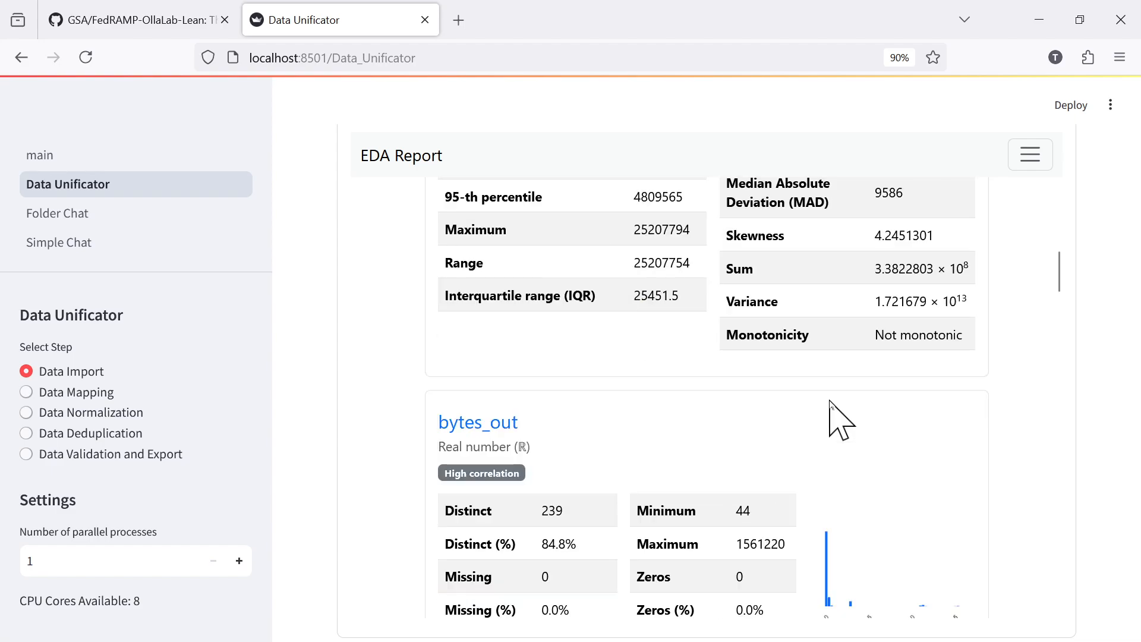
{"action": "scroll", "coordinate": [830, 403], "scroll_direction": "up", "scroll_amount": 6}
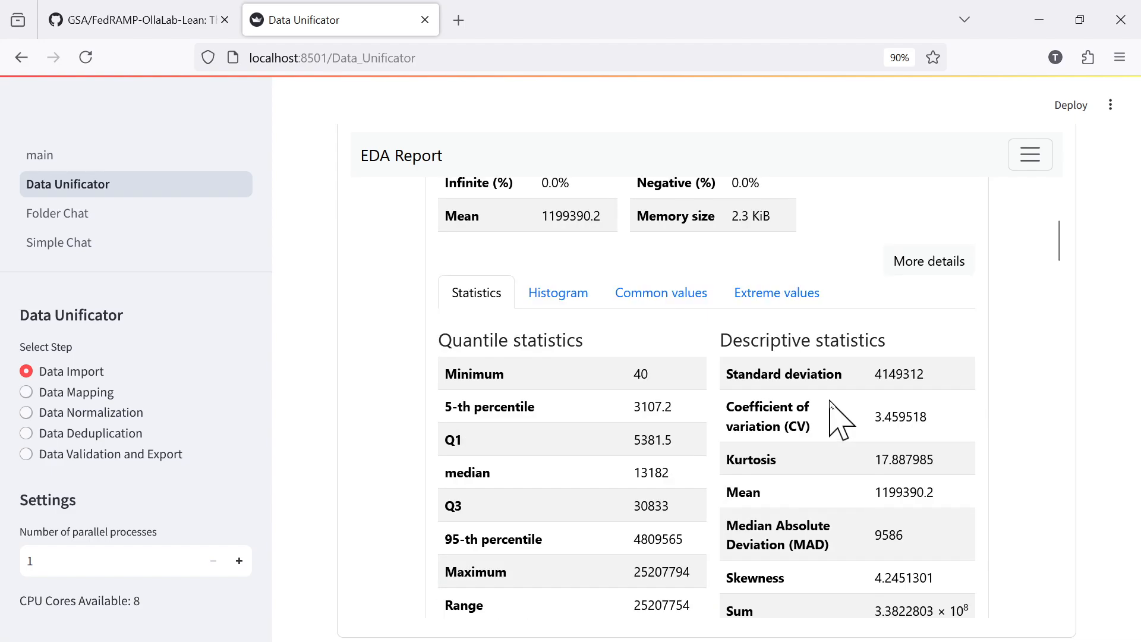
{"action": "scroll", "coordinate": [830, 402], "scroll_direction": "down", "scroll_amount": 6}
{"action": "scroll", "coordinate": [830, 403], "scroll_direction": "up", "scroll_amount": 6}
{"action": "left_click", "coordinate": [549, 299]}
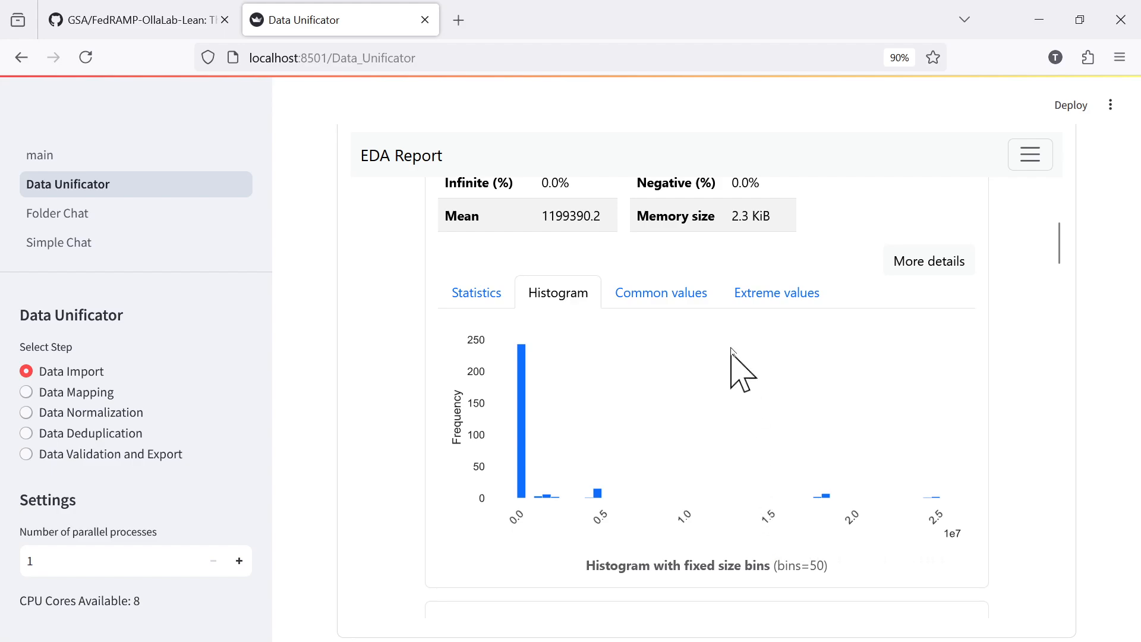
{"action": "left_click", "coordinate": [668, 303]}
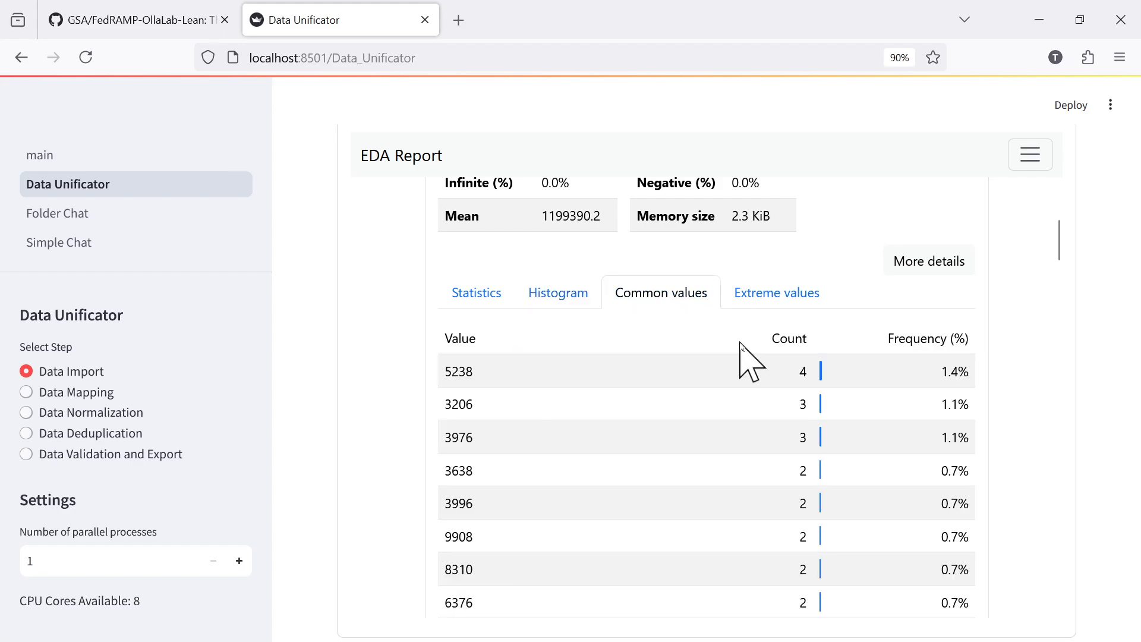
{"action": "left_click", "coordinate": [771, 291]}
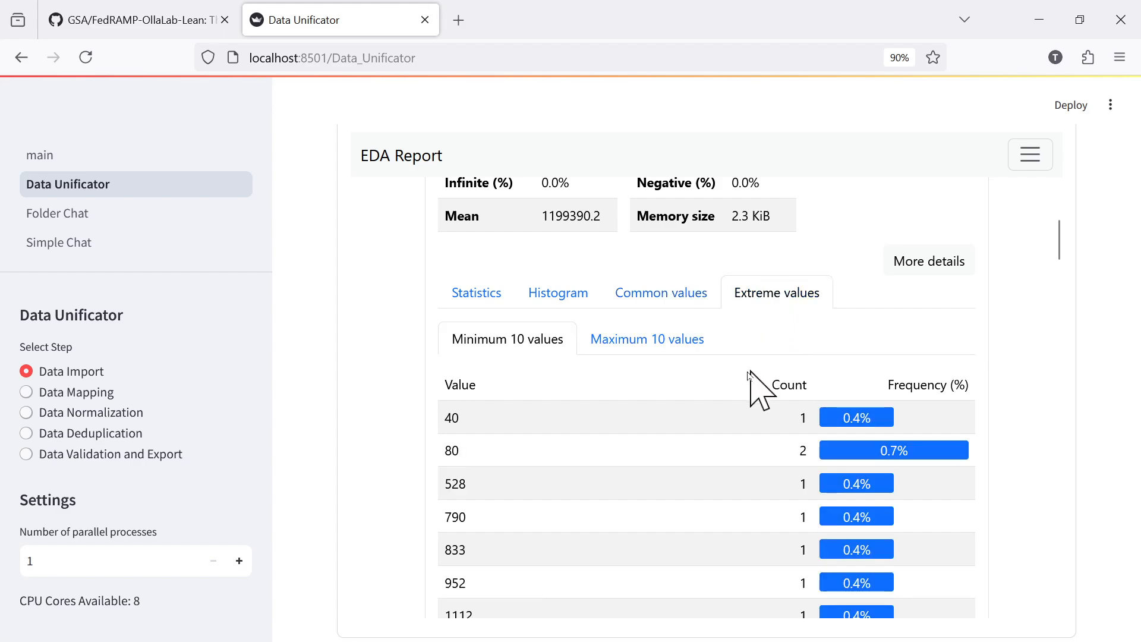
Review the remaining bytes_in extreme values and the summaries of the other variables from bytes_out through src_ip.
{"action": "scroll", "coordinate": [734, 372], "scroll_direction": "down", "scroll_amount": 5}
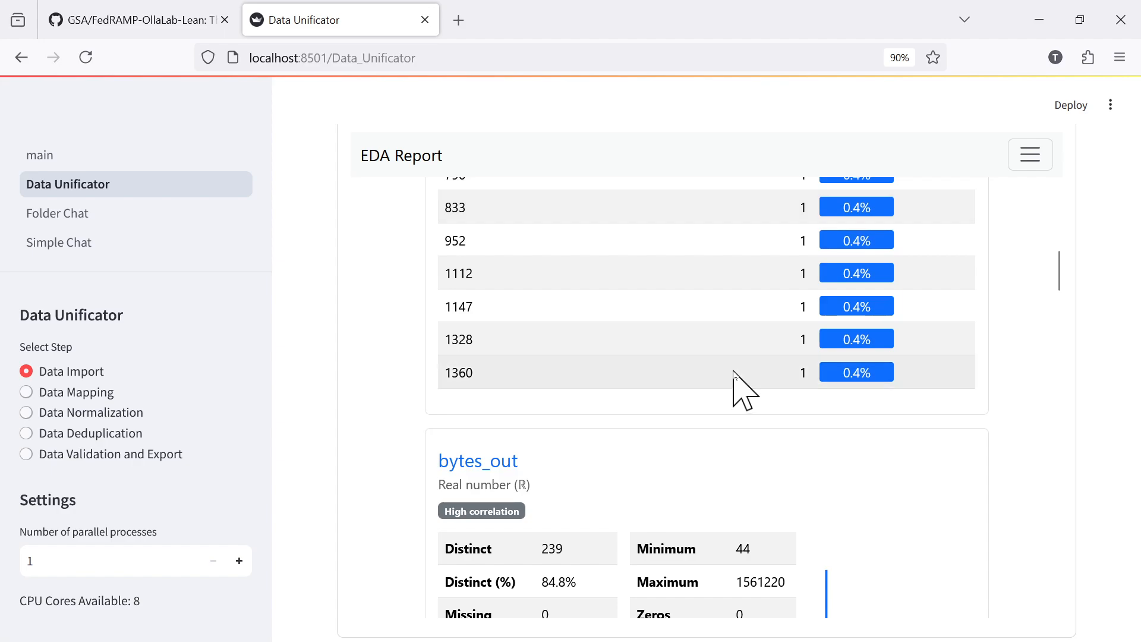
{"action": "scroll", "coordinate": [735, 369], "scroll_direction": "up", "scroll_amount": 3}
{"action": "scroll", "coordinate": [840, 413], "scroll_direction": "down", "scroll_amount": 5}
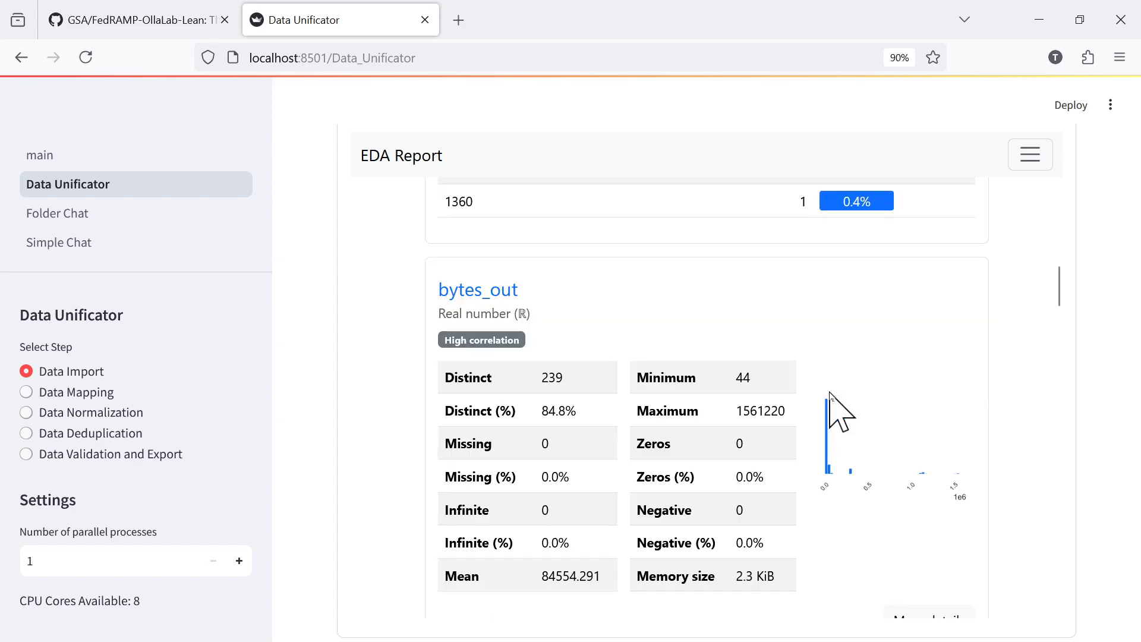
{"action": "scroll", "coordinate": [882, 392], "scroll_direction": "up", "scroll_amount": 7}
{"action": "scroll", "coordinate": [879, 381], "scroll_direction": "down", "scroll_amount": 12}
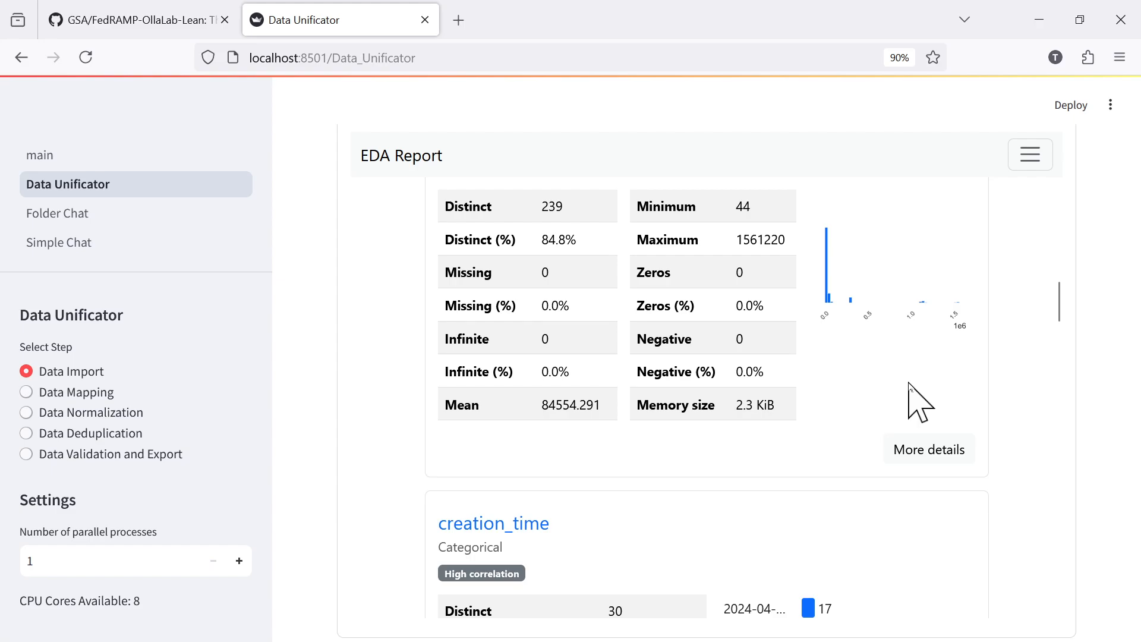
{"action": "scroll", "coordinate": [904, 390], "scroll_direction": "down", "scroll_amount": 3}
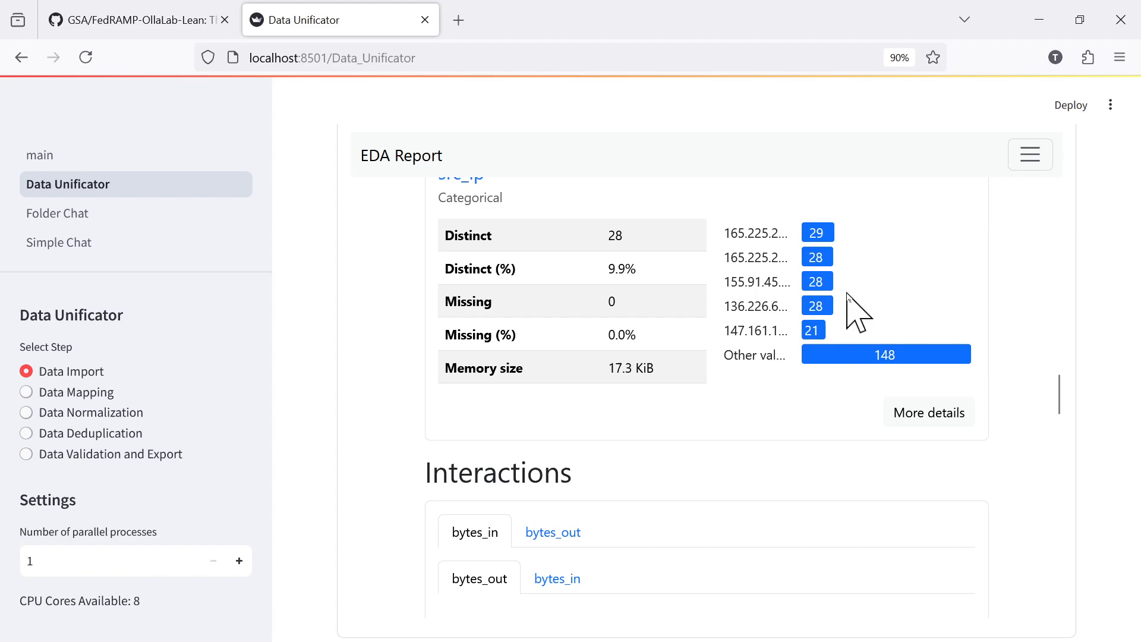
{"action": "scroll", "coordinate": [808, 314], "scroll_direction": "up", "scroll_amount": 3}
Examine the interaction plot of bytes_in against bytes_out and the correlation heatmap in the source1.csv report.
{"action": "scroll", "coordinate": [802, 309], "scroll_direction": "down", "scroll_amount": 6}
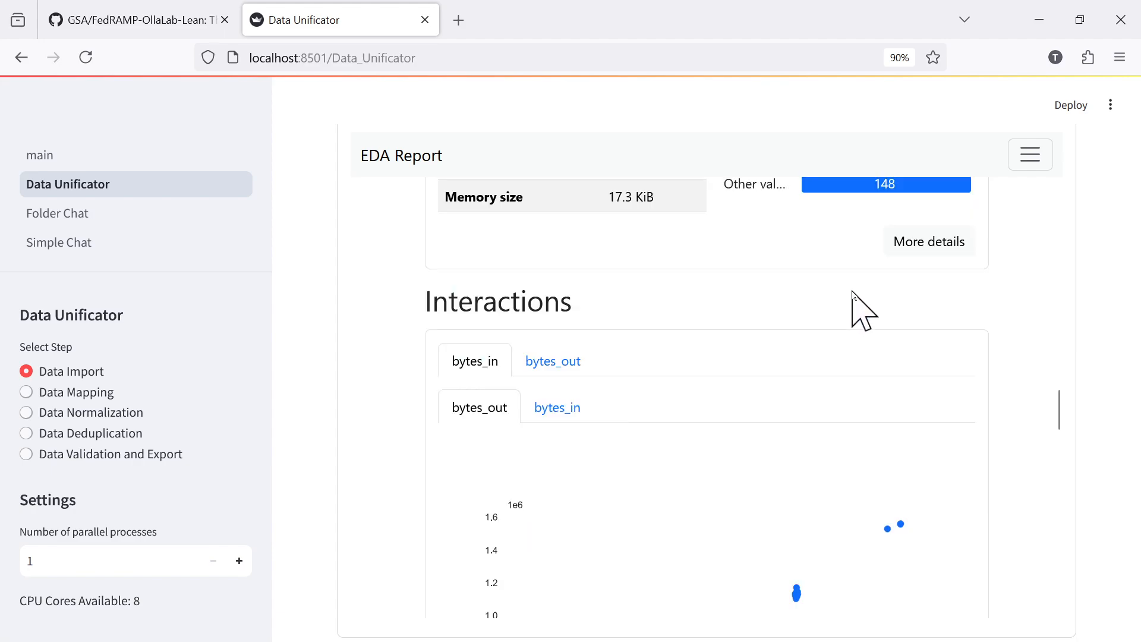
{"action": "scroll", "coordinate": [862, 310], "scroll_direction": "down", "scroll_amount": 3}
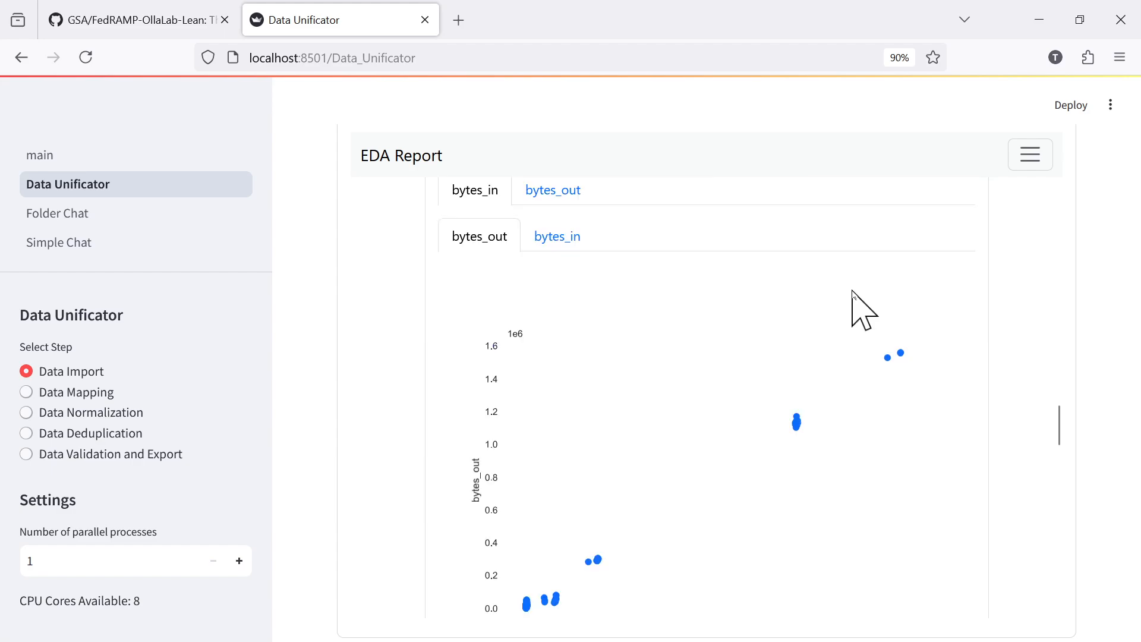
{"action": "scroll", "coordinate": [853, 305], "scroll_direction": "down", "scroll_amount": 3}
{"action": "scroll", "coordinate": [851, 297], "scroll_direction": "up", "scroll_amount": 3}
{"action": "scroll", "coordinate": [850, 314], "scroll_direction": "up", "scroll_amount": 3}
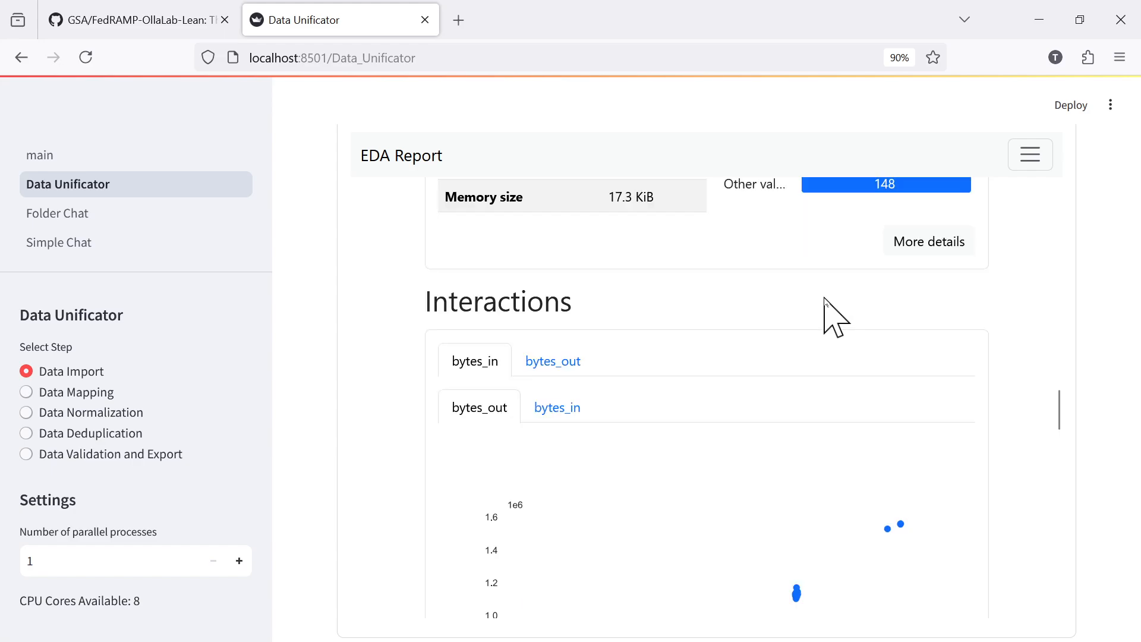
{"action": "scroll", "coordinate": [828, 302], "scroll_direction": "down", "scroll_amount": 3}
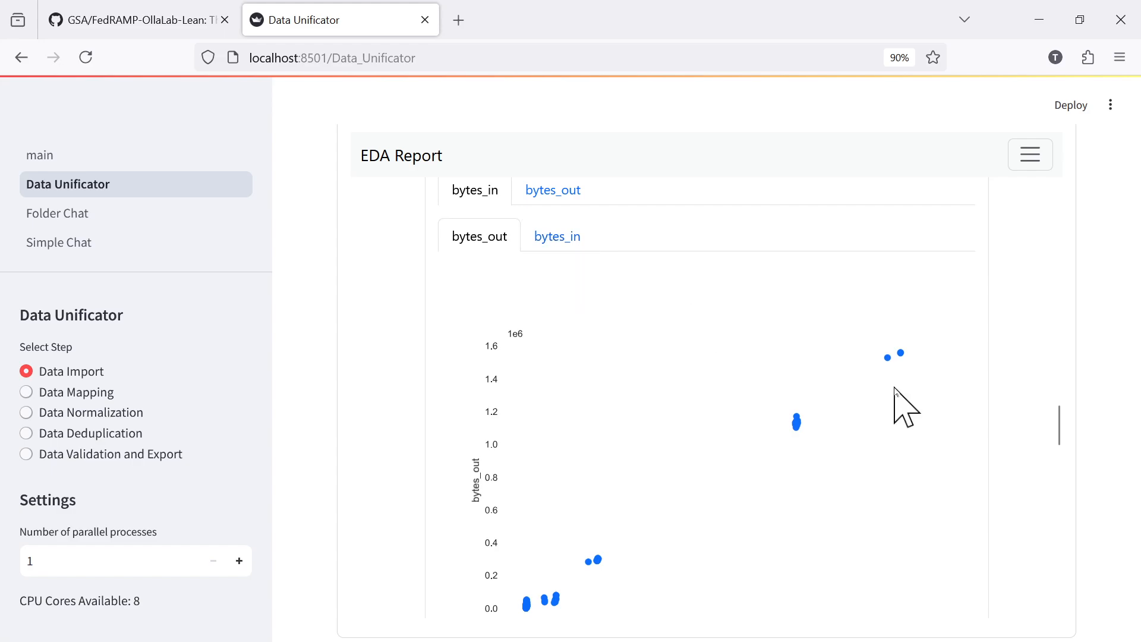
{"action": "scroll", "coordinate": [891, 389], "scroll_direction": "down", "scroll_amount": 3}
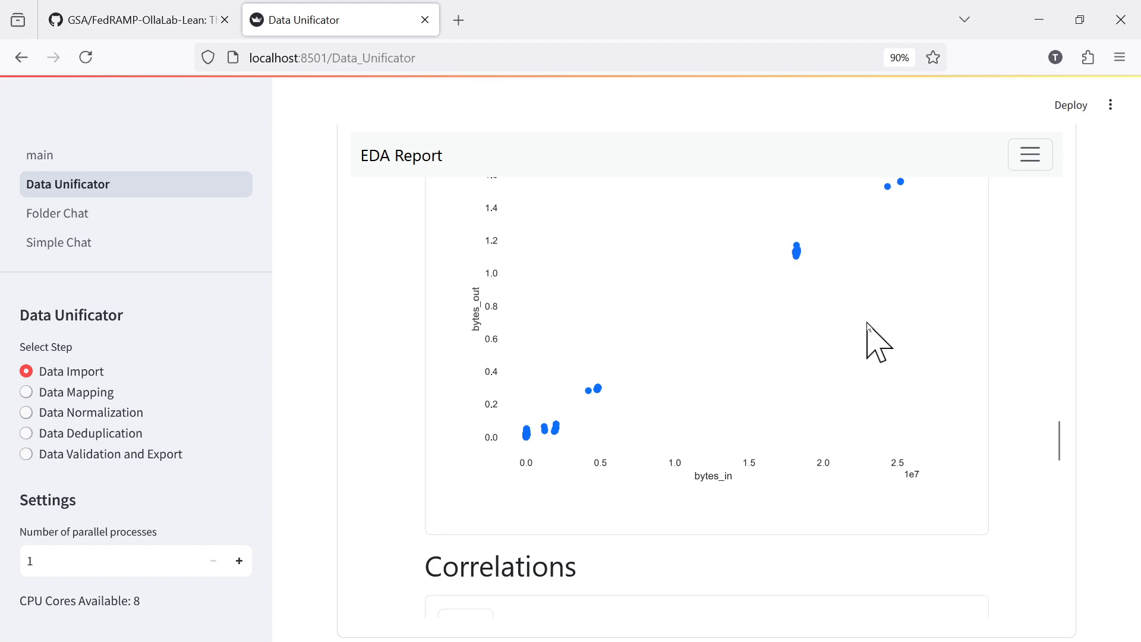
{"action": "scroll", "coordinate": [868, 325], "scroll_direction": "down", "scroll_amount": 6}
{"action": "scroll", "coordinate": [868, 343], "scroll_direction": "down", "scroll_amount": 3}
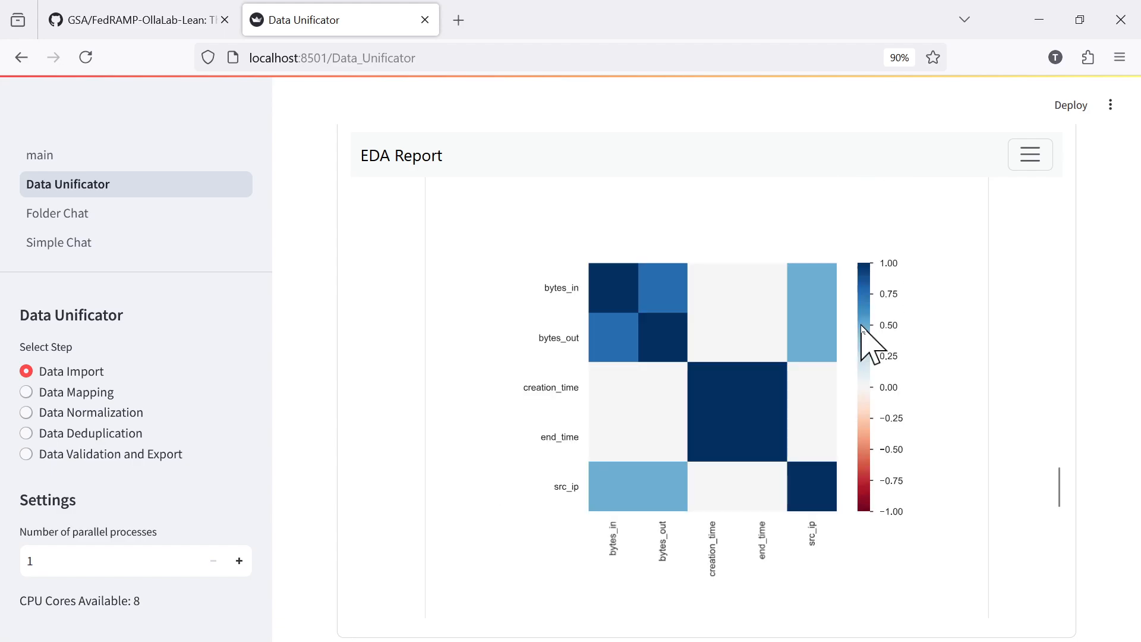
Examine the source1.csv correlations as a heatmap and as a table, and return to the heatmap.
{"action": "scroll", "coordinate": [862, 327], "scroll_direction": "up", "scroll_amount": 6}
{"action": "scroll", "coordinate": [863, 326], "scroll_direction": "down", "scroll_amount": 3}
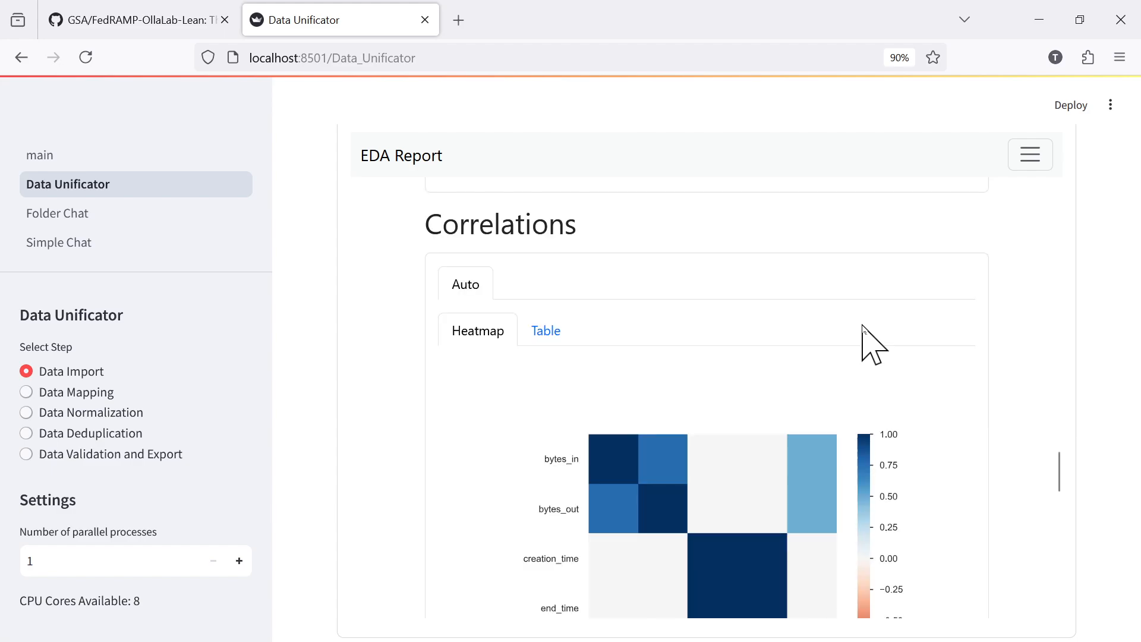
{"action": "scroll", "coordinate": [865, 333], "scroll_direction": "down", "scroll_amount": 6}
{"action": "scroll", "coordinate": [867, 335], "scroll_direction": "up", "scroll_amount": 3}
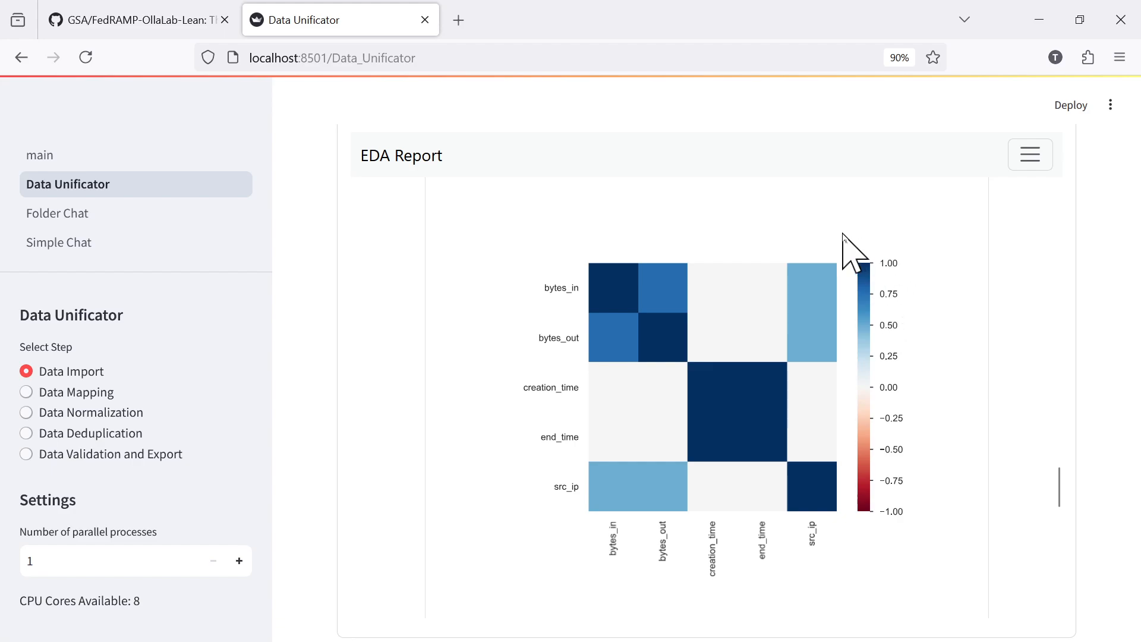
{"action": "scroll", "coordinate": [698, 276], "scroll_direction": "up", "scroll_amount": 3}
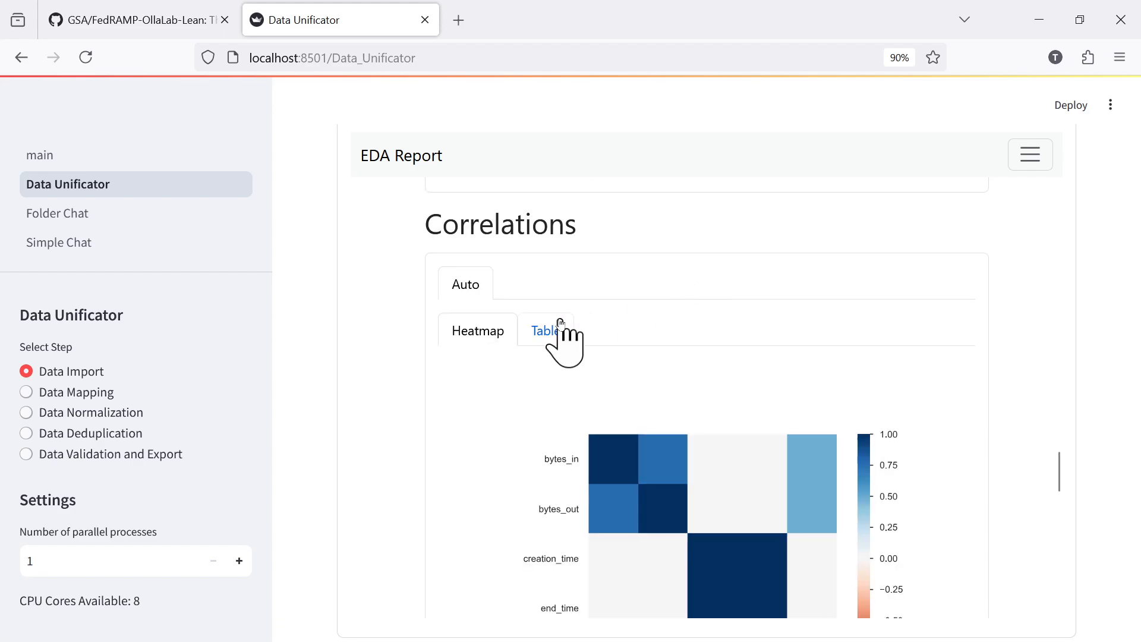
{"action": "left_click", "coordinate": [544, 330]}
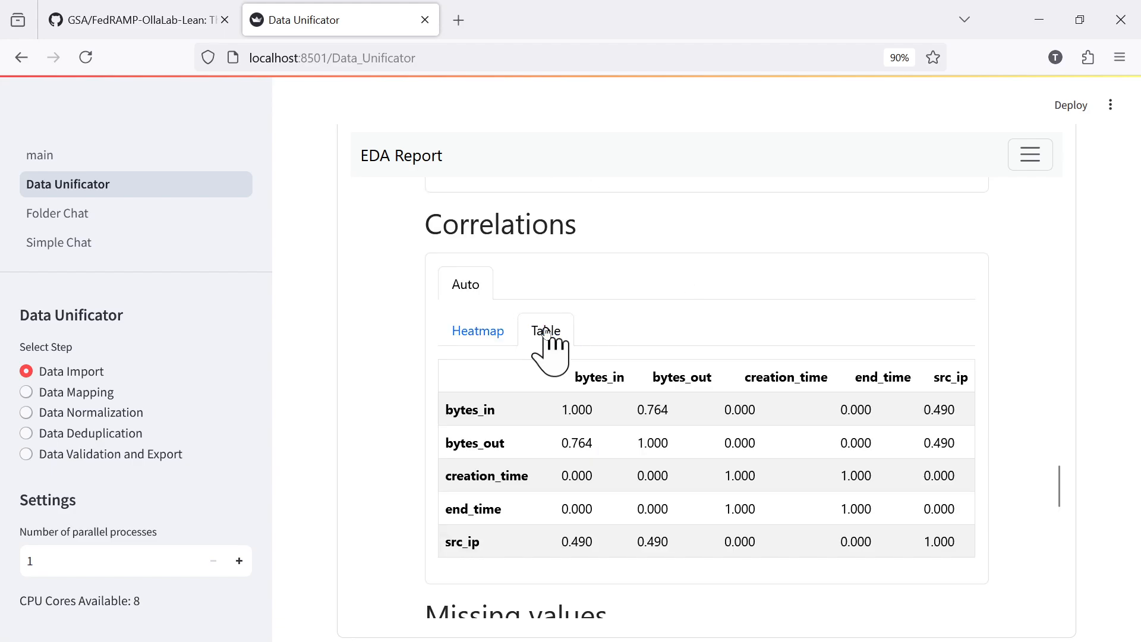
{"action": "left_click", "coordinate": [469, 333]}
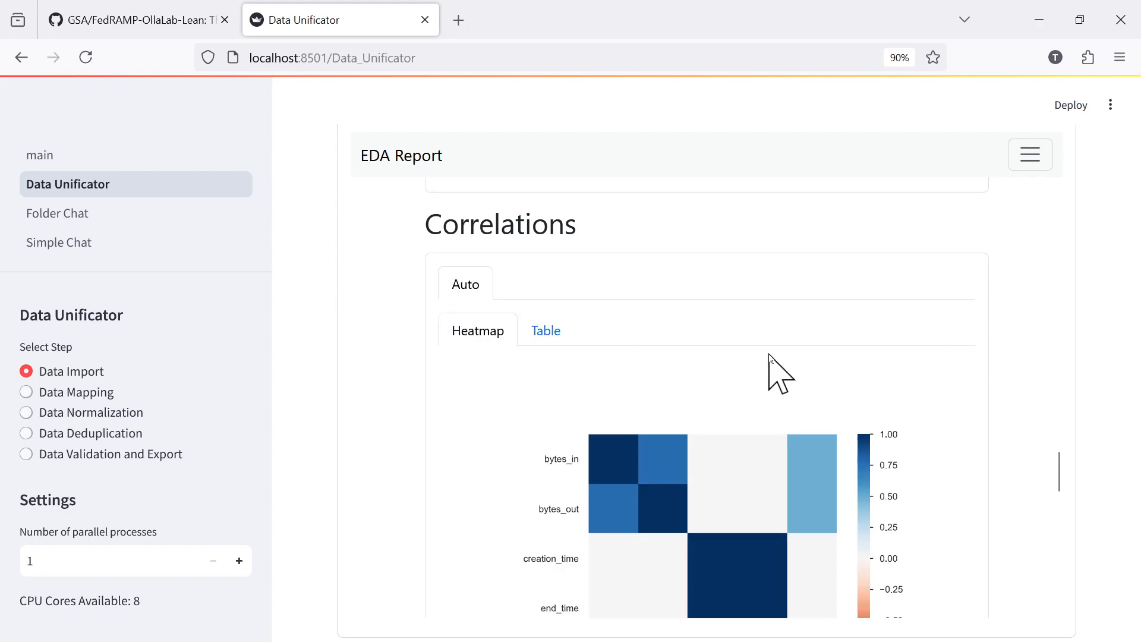
Review the missing values count chart and the first sample rows in the source1.csv EDA report.
{"action": "scroll", "coordinate": [771, 355], "scroll_direction": "down", "scroll_amount": 12}
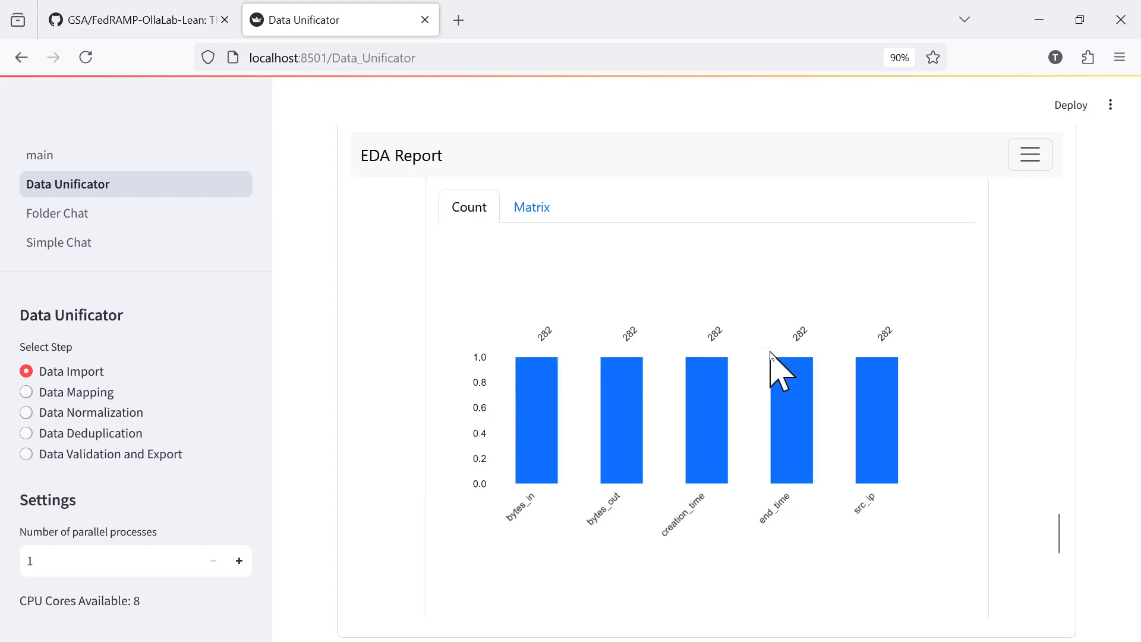
{"action": "scroll", "coordinate": [771, 354], "scroll_direction": "up", "scroll_amount": 3}
{"action": "scroll", "coordinate": [771, 354], "scroll_direction": "down", "scroll_amount": 3}
{"action": "scroll", "coordinate": [771, 355], "scroll_direction": "down", "scroll_amount": 9}
{"action": "scroll", "coordinate": [771, 354], "scroll_direction": "up", "scroll_amount": 3}
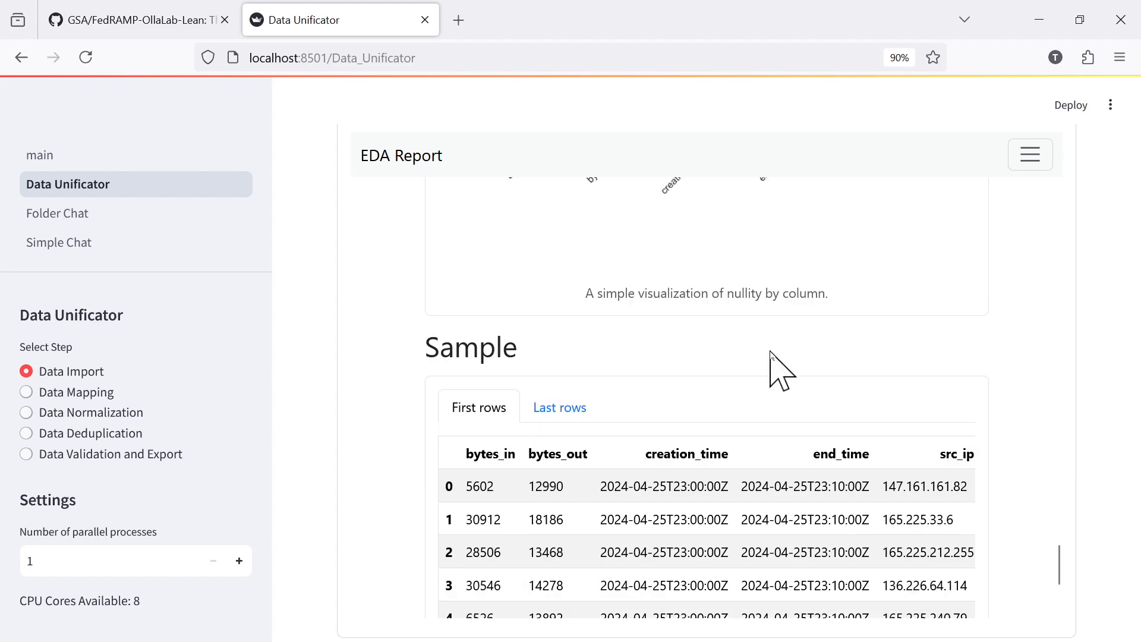
{"action": "scroll", "coordinate": [771, 355], "scroll_direction": "down", "scroll_amount": 4}
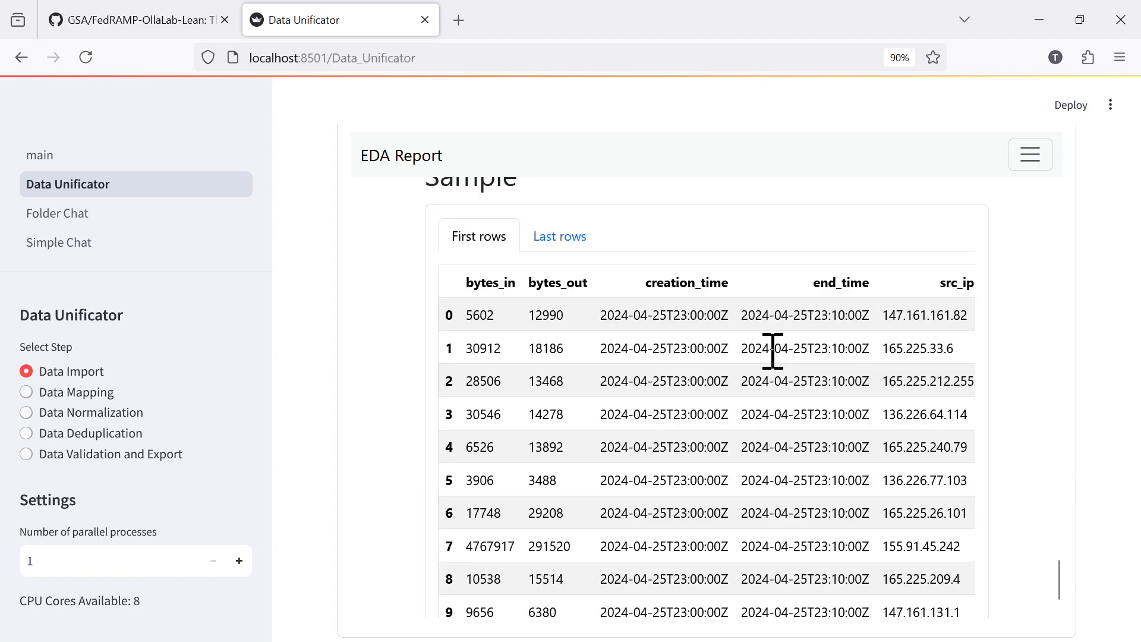
{"action": "scroll", "coordinate": [771, 355], "scroll_direction": "up", "scroll_amount": 3}
{"action": "scroll", "coordinate": [770, 355], "scroll_direction": "down", "scroll_amount": 3}
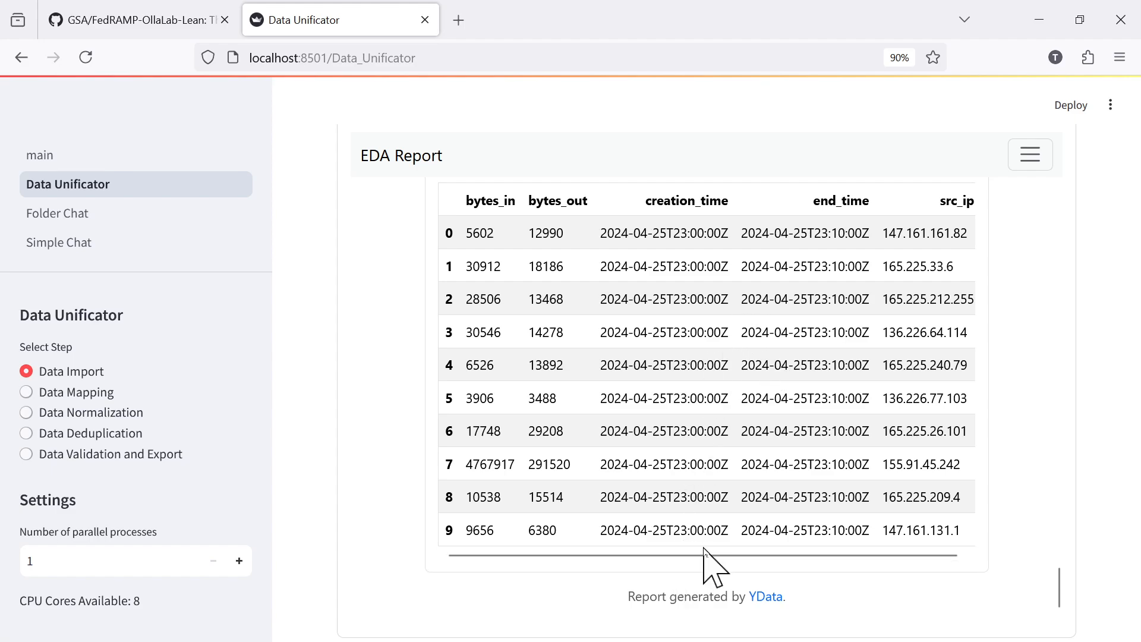
Collapse the EDA report for source1.csv and proceed to the Data Mapping step.
{"action": "scroll", "coordinate": [1062, 342], "scroll_direction": "up", "scroll_amount": 10}
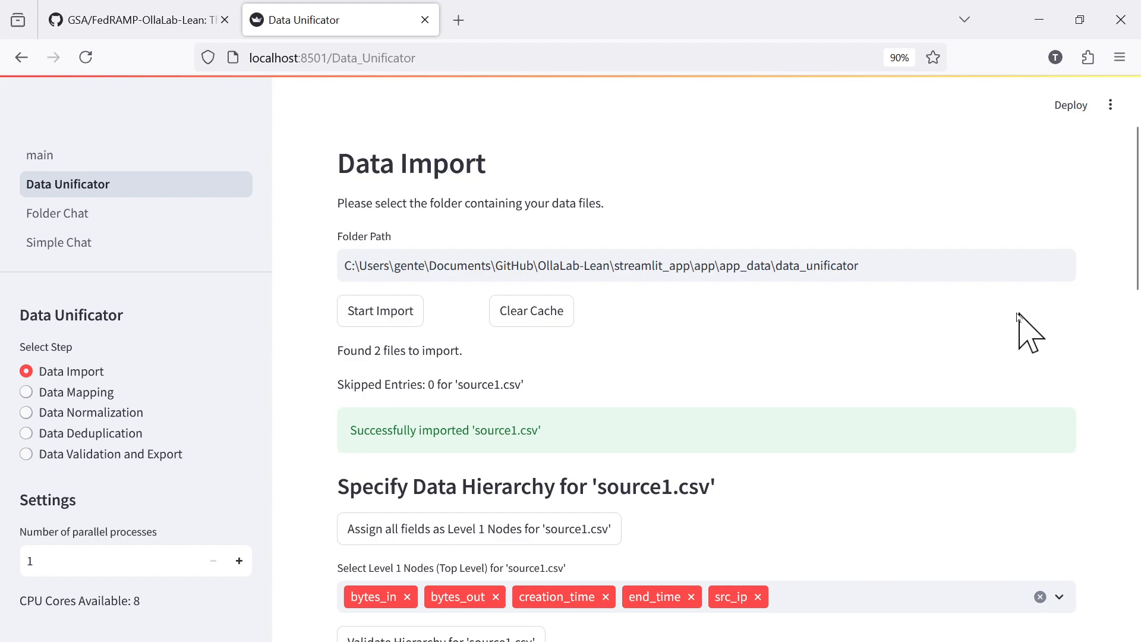
{"action": "scroll", "coordinate": [1024, 331], "scroll_direction": "down", "scroll_amount": 3}
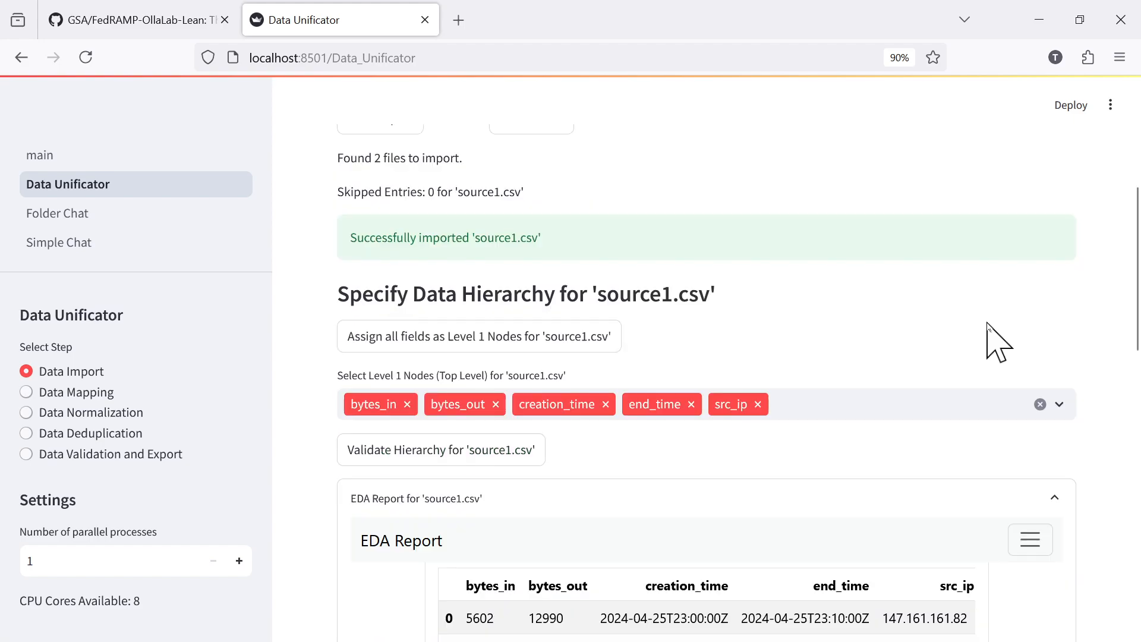
{"action": "left_click", "coordinate": [1056, 498]}
{"action": "scroll", "coordinate": [947, 369], "scroll_direction": "down", "scroll_amount": 7}
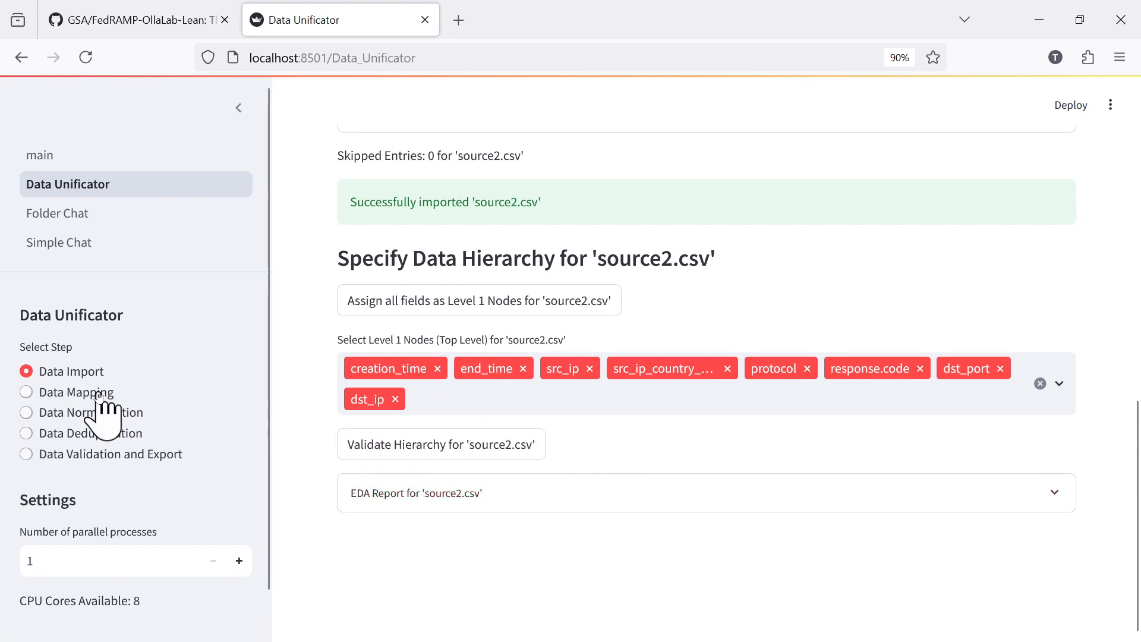
{"action": "left_click", "coordinate": [75, 392]}
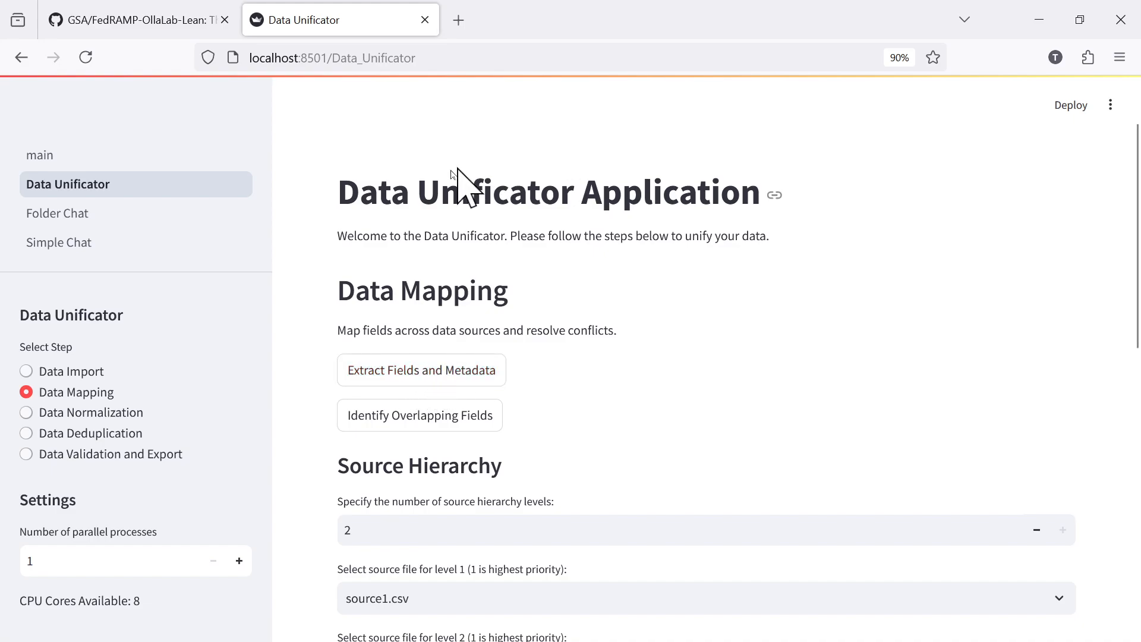
Extract the fields and metadata, and review the data types and sample values for source1.csv and source2.csv.
{"action": "left_click", "coordinate": [450, 365]}
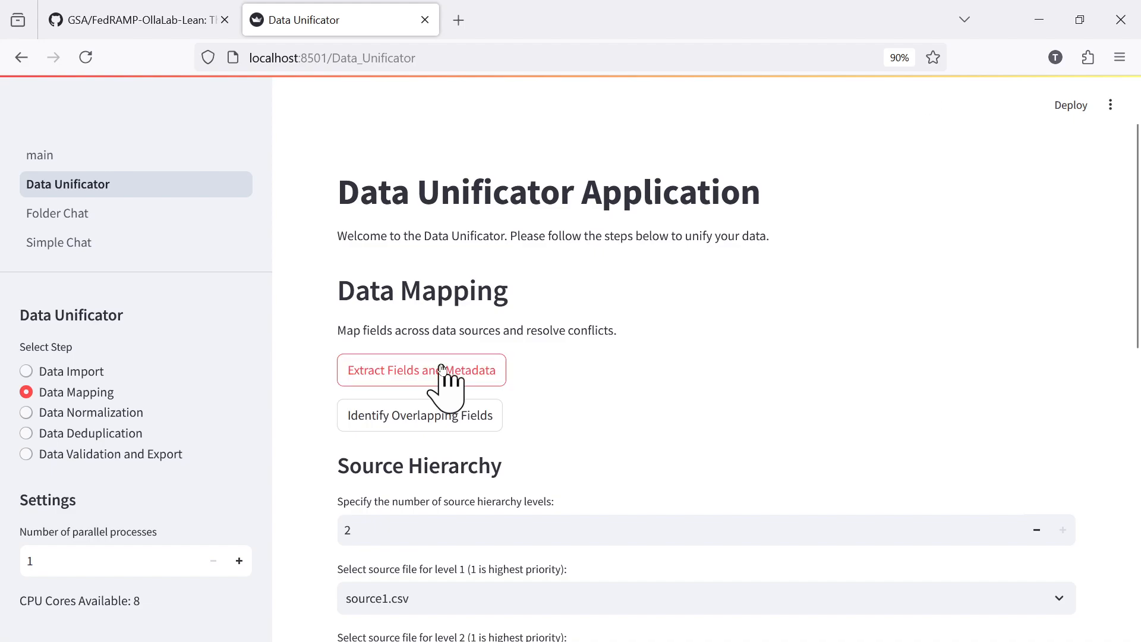
{"action": "scroll", "coordinate": [768, 291], "scroll_direction": "down", "scroll_amount": 10}
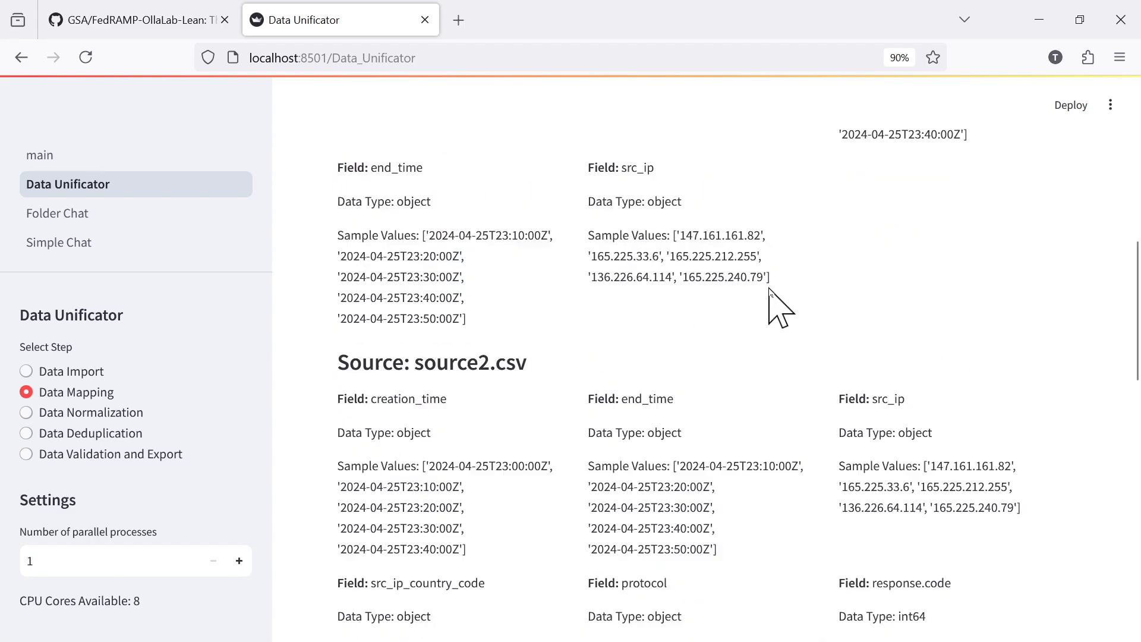
{"action": "scroll", "coordinate": [769, 289], "scroll_direction": "up", "scroll_amount": 7}
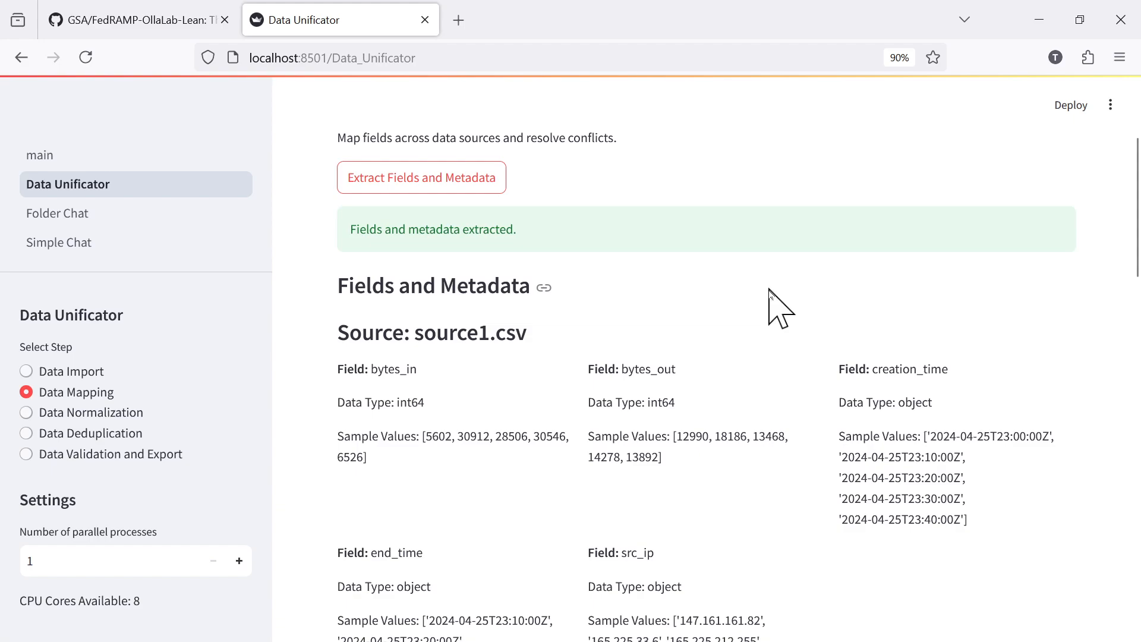
{"action": "scroll", "coordinate": [769, 297], "scroll_direction": "down", "scroll_amount": 3}
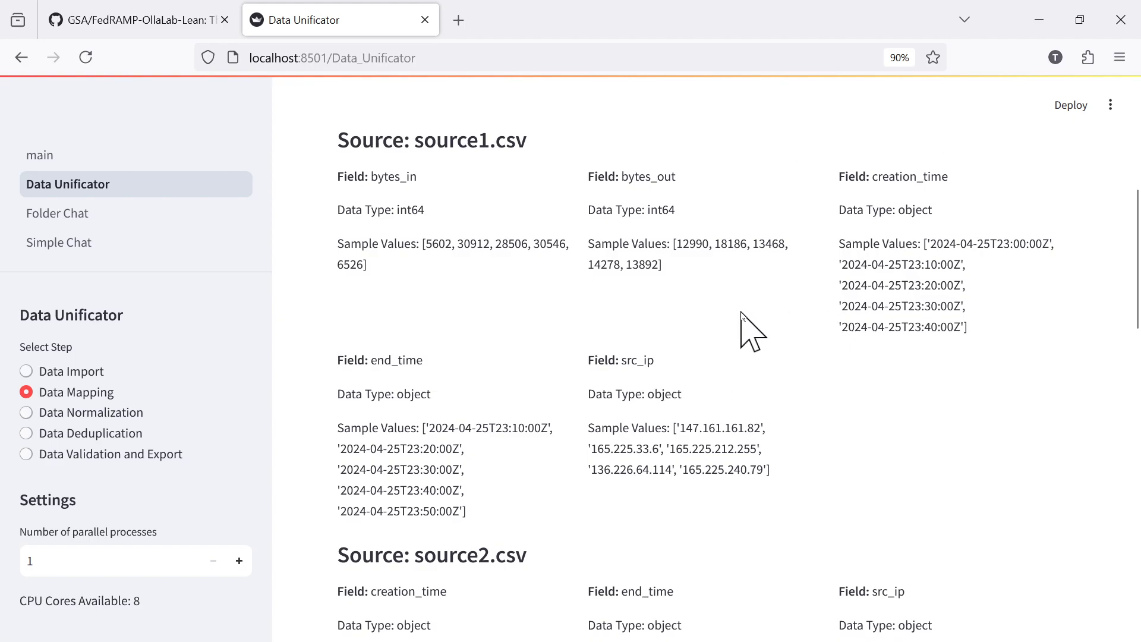
{"action": "scroll", "coordinate": [742, 313], "scroll_direction": "down", "scroll_amount": 6}
{"action": "scroll", "coordinate": [736, 321], "scroll_direction": "down", "scroll_amount": 6}
{"action": "scroll", "coordinate": [740, 334], "scroll_direction": "up", "scroll_amount": 3}
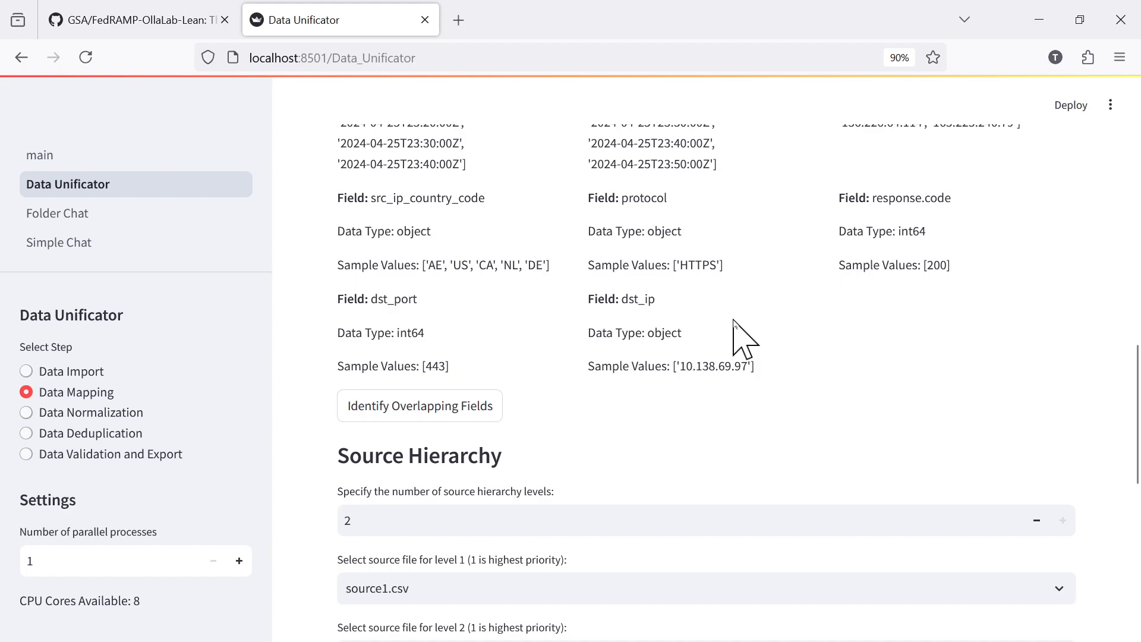
Identify the overlapping fields between the two sources and inspect the details of the creation_time field.
{"action": "left_click", "coordinate": [427, 409]}
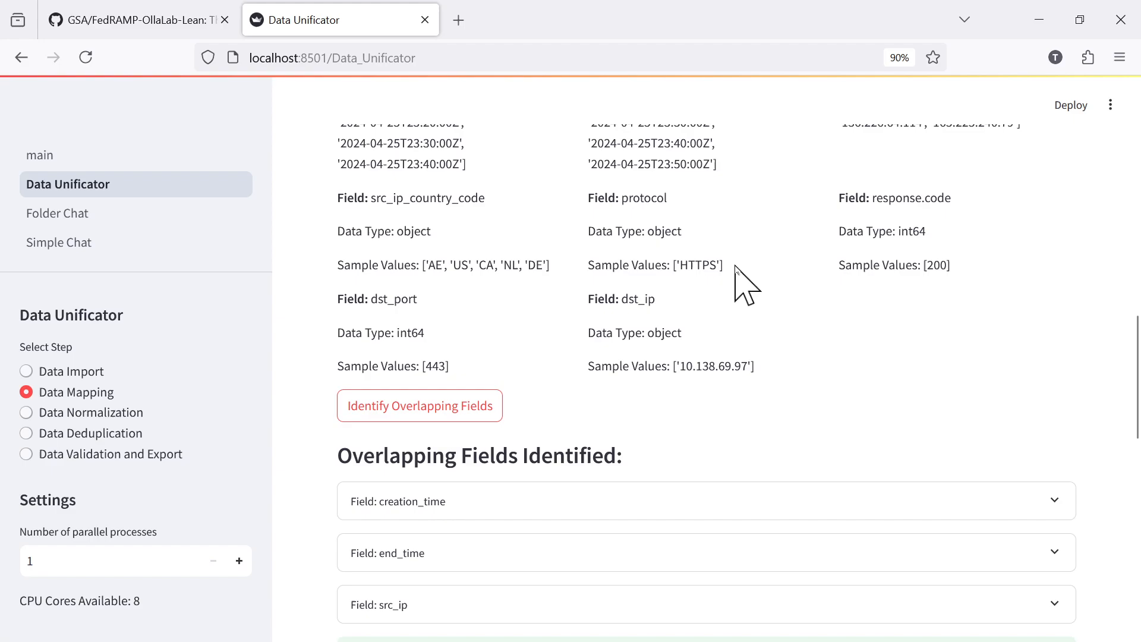
{"action": "scroll", "coordinate": [738, 267], "scroll_direction": "down", "scroll_amount": 3}
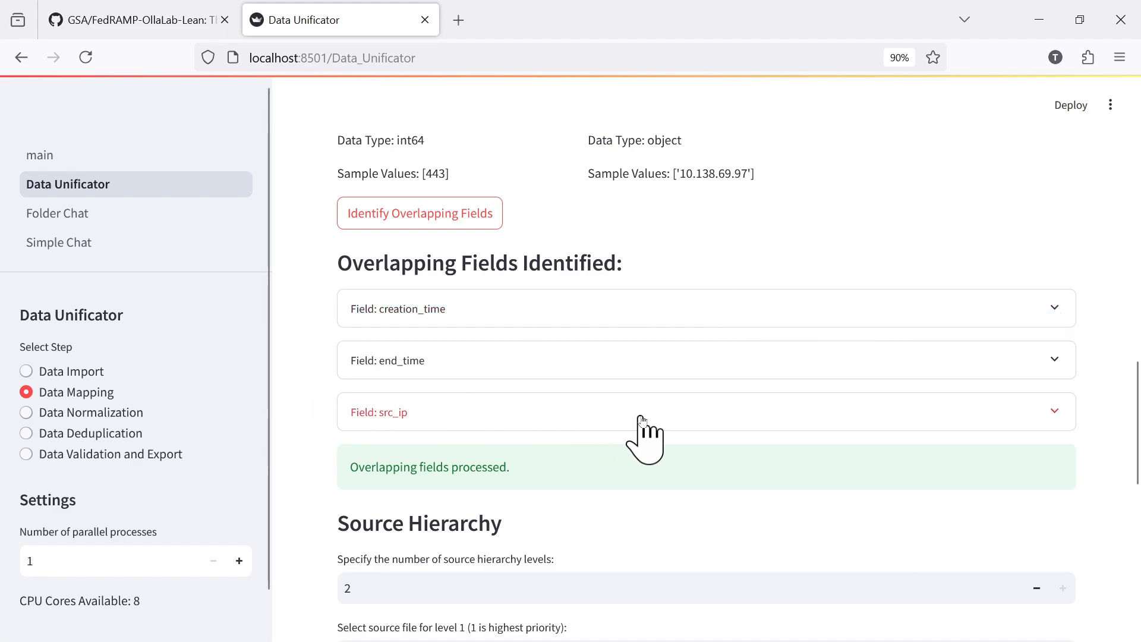
{"action": "left_click", "coordinate": [1055, 307]}
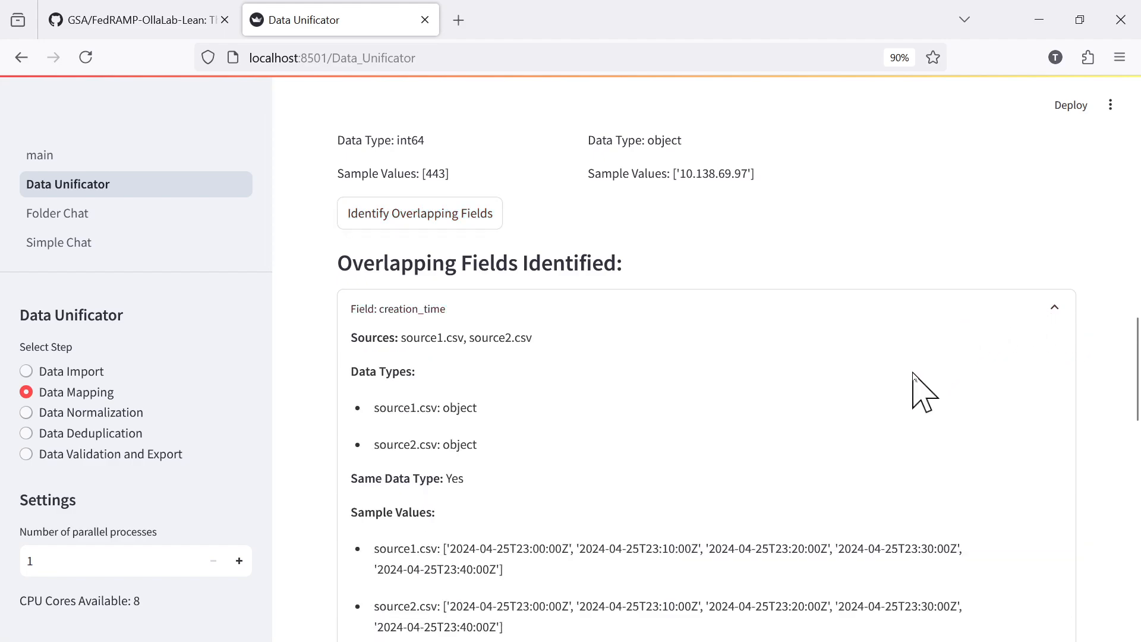
{"action": "scroll", "coordinate": [915, 390], "scroll_direction": "down", "scroll_amount": 3}
{"action": "scroll", "coordinate": [915, 389], "scroll_direction": "up", "scroll_amount": 3}
{"action": "left_click", "coordinate": [1053, 309]}
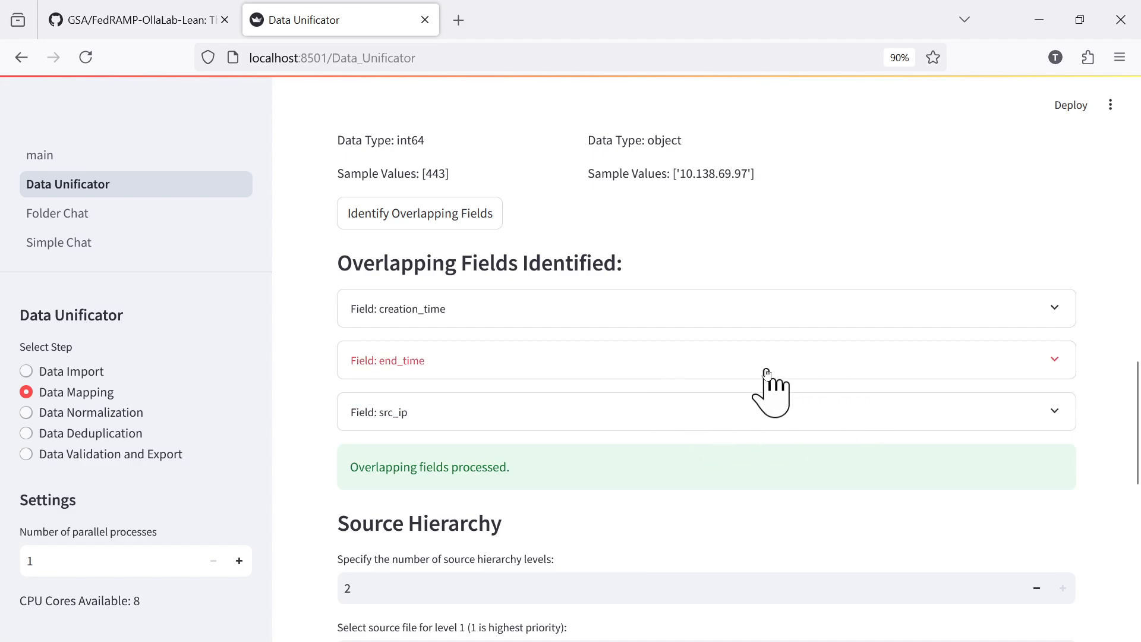
Set the two-level source hierarchy with source1.csv as level 1 and source2.csv as level 2.
{"action": "scroll", "coordinate": [766, 381], "scroll_direction": "down", "scroll_amount": 3}
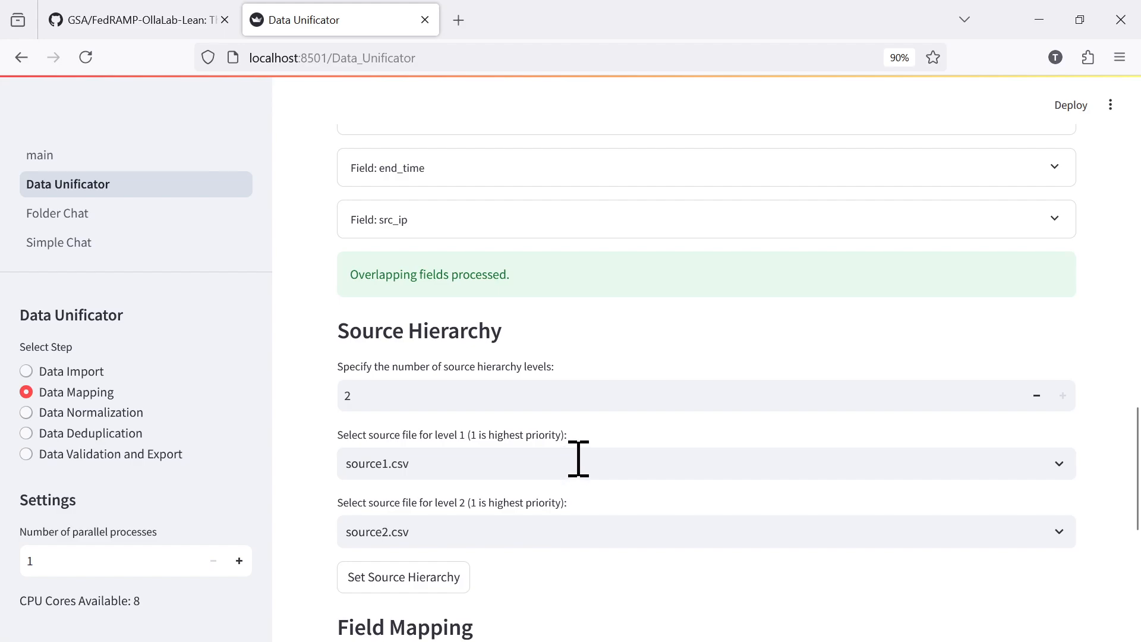
{"action": "scroll", "coordinate": [591, 443], "scroll_direction": "down", "scroll_amount": 5}
{"action": "scroll", "coordinate": [593, 440], "scroll_direction": "up", "scroll_amount": 5}
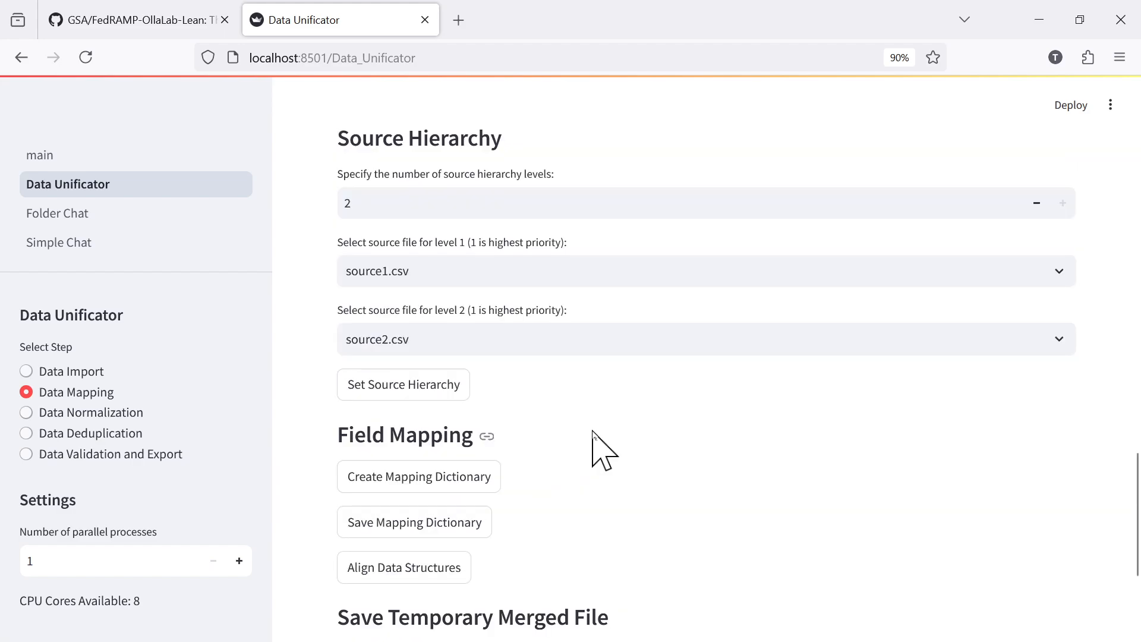
{"action": "scroll", "coordinate": [595, 430], "scroll_direction": "down", "scroll_amount": 3}
{"action": "left_click", "coordinate": [405, 392]}
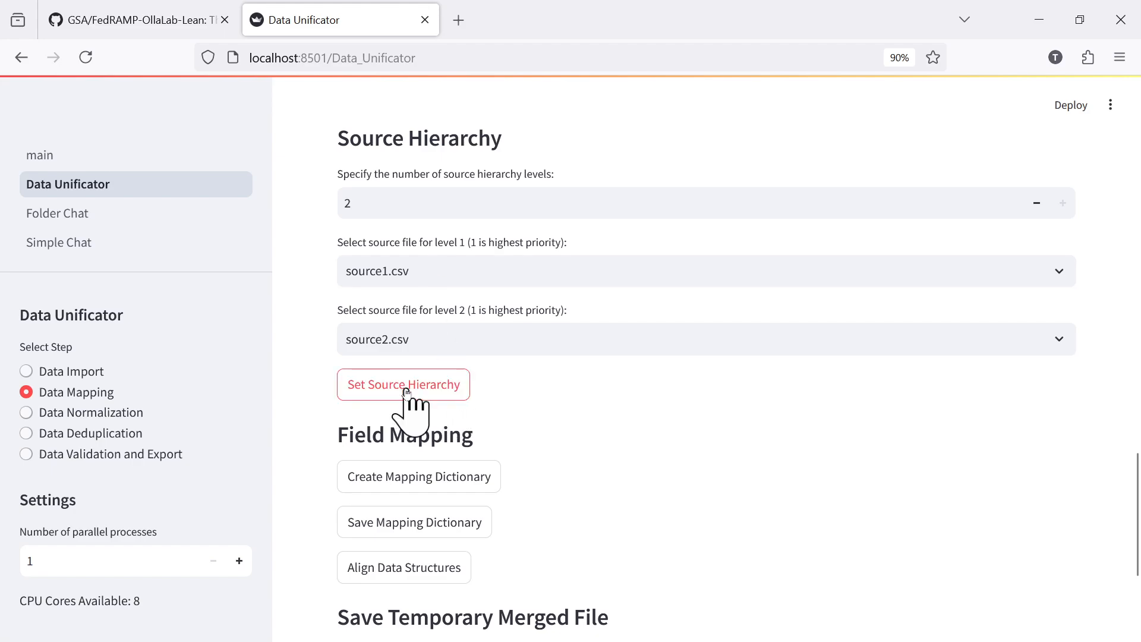
Create the mapping dictionary and review the mapping options for each source2.csv field.
{"action": "scroll", "coordinate": [702, 416], "scroll_direction": "down", "scroll_amount": 5}
{"action": "scroll", "coordinate": [702, 410], "scroll_direction": "up", "scroll_amount": 3}
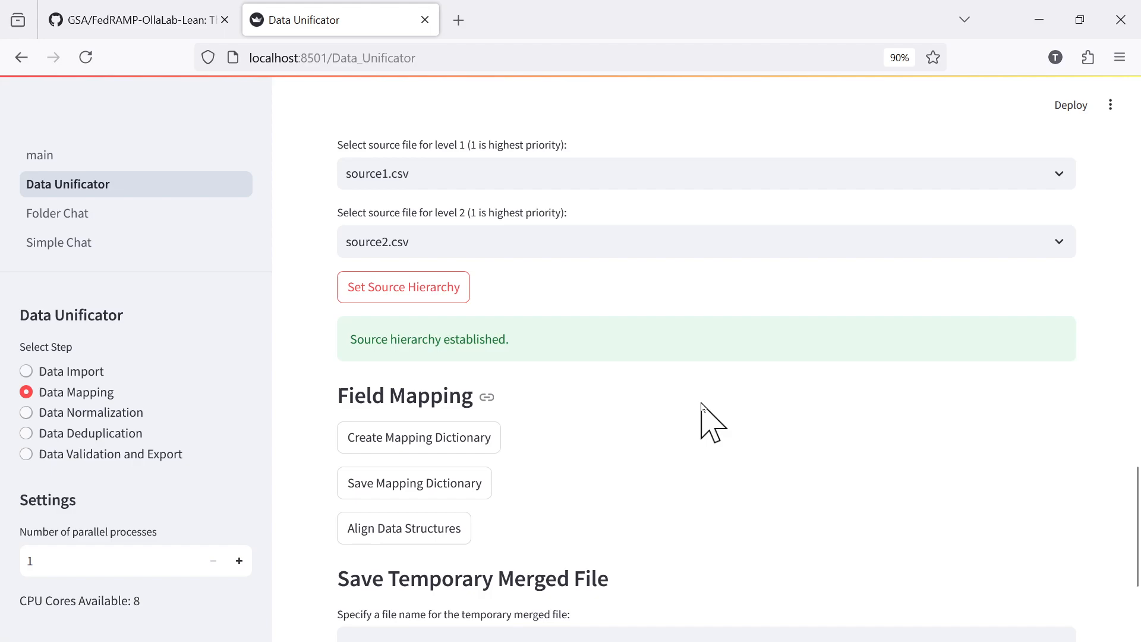
{"action": "scroll", "coordinate": [702, 410], "scroll_direction": "down", "scroll_amount": 3}
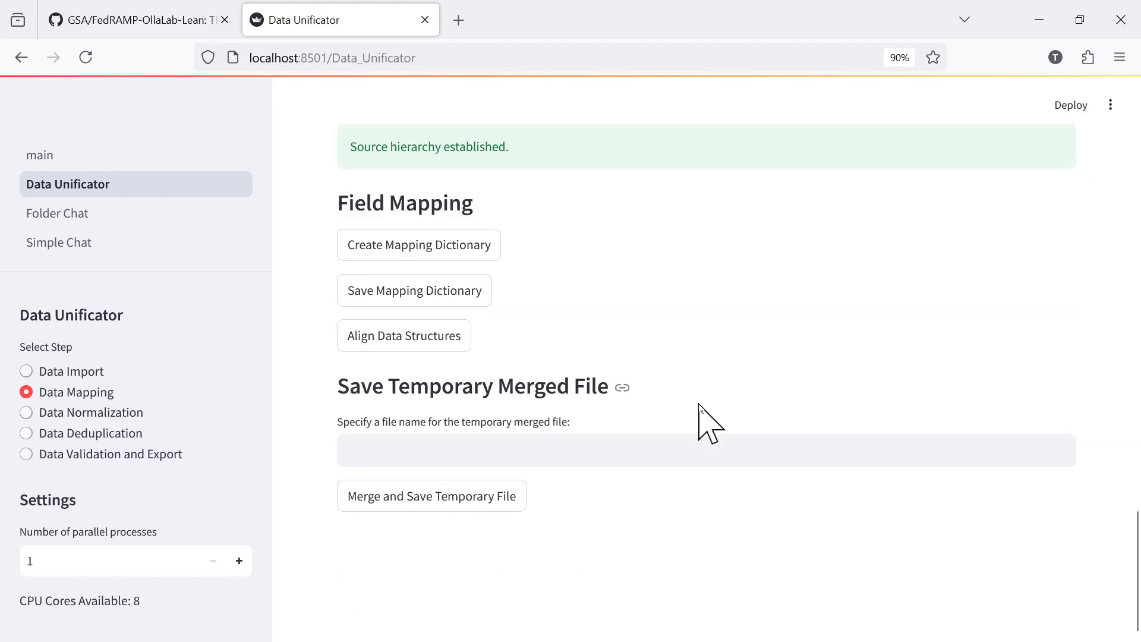
{"action": "left_click", "coordinate": [453, 245]}
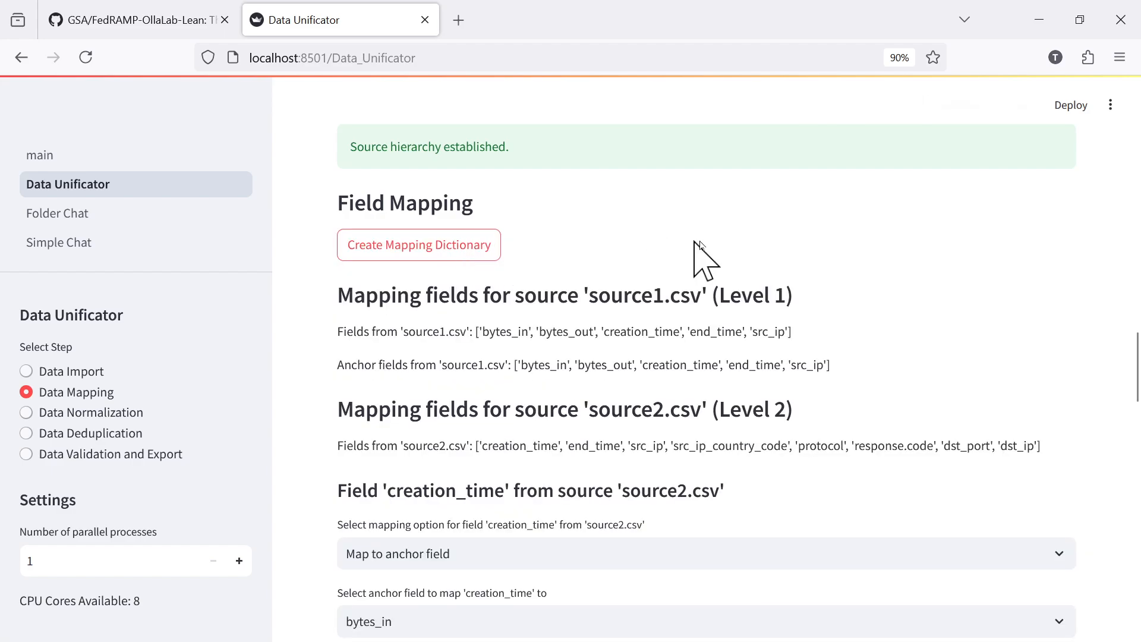
{"action": "scroll", "coordinate": [891, 318], "scroll_direction": "down", "scroll_amount": 6}
{"action": "scroll", "coordinate": [885, 300], "scroll_direction": "up", "scroll_amount": 3}
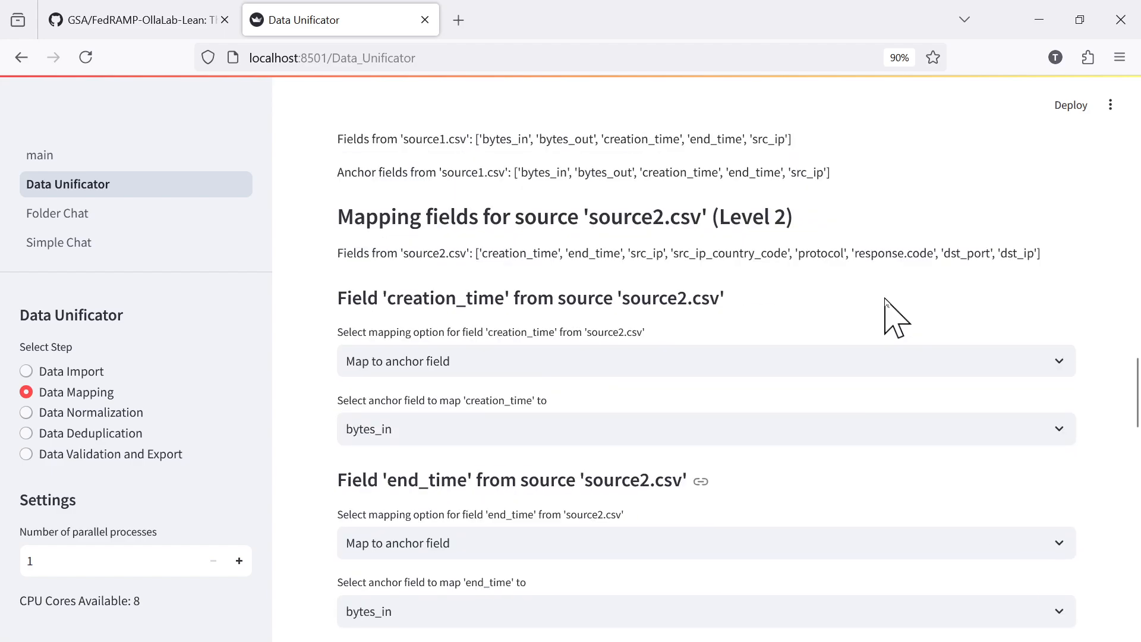
{"action": "scroll", "coordinate": [895, 318], "scroll_direction": "up", "scroll_amount": 6}
{"action": "scroll", "coordinate": [894, 318], "scroll_direction": "down", "scroll_amount": 6}
{"action": "scroll", "coordinate": [894, 318], "scroll_direction": "down", "scroll_amount": 6}
{"action": "scroll", "coordinate": [887, 300], "scroll_direction": "down", "scroll_amount": 15}
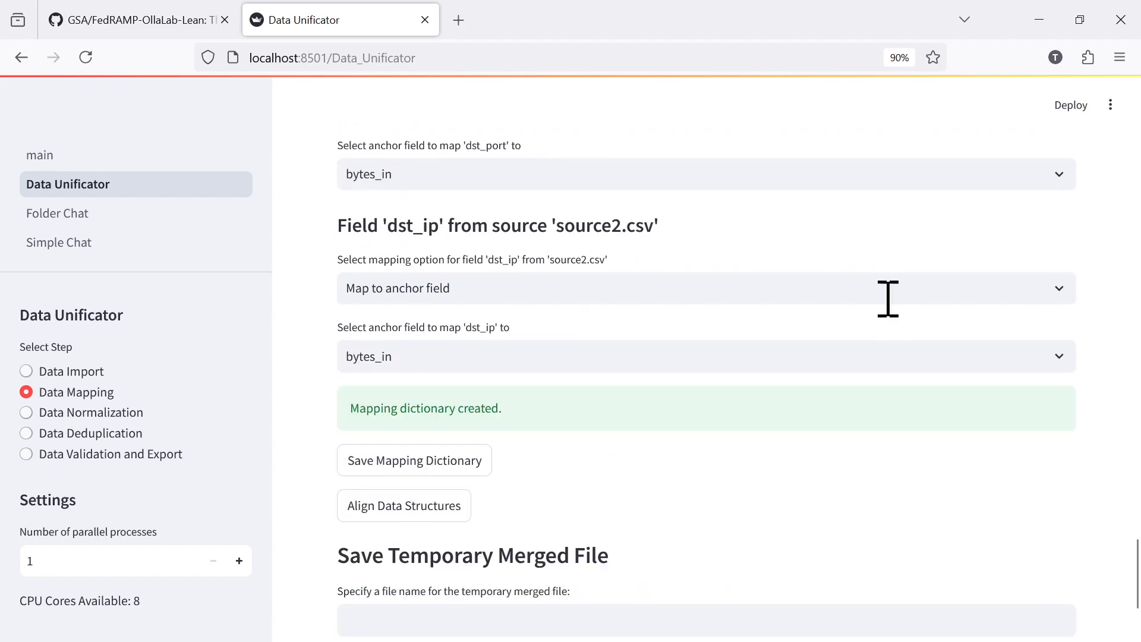
Set the mapping option for the dst_ip field from source2.csv to "Leave as is".
{"action": "scroll", "coordinate": [888, 299], "scroll_direction": "up", "scroll_amount": 3}
{"action": "scroll", "coordinate": [888, 299], "scroll_direction": "down", "scroll_amount": 3}
{"action": "left_click", "coordinate": [1060, 285]}
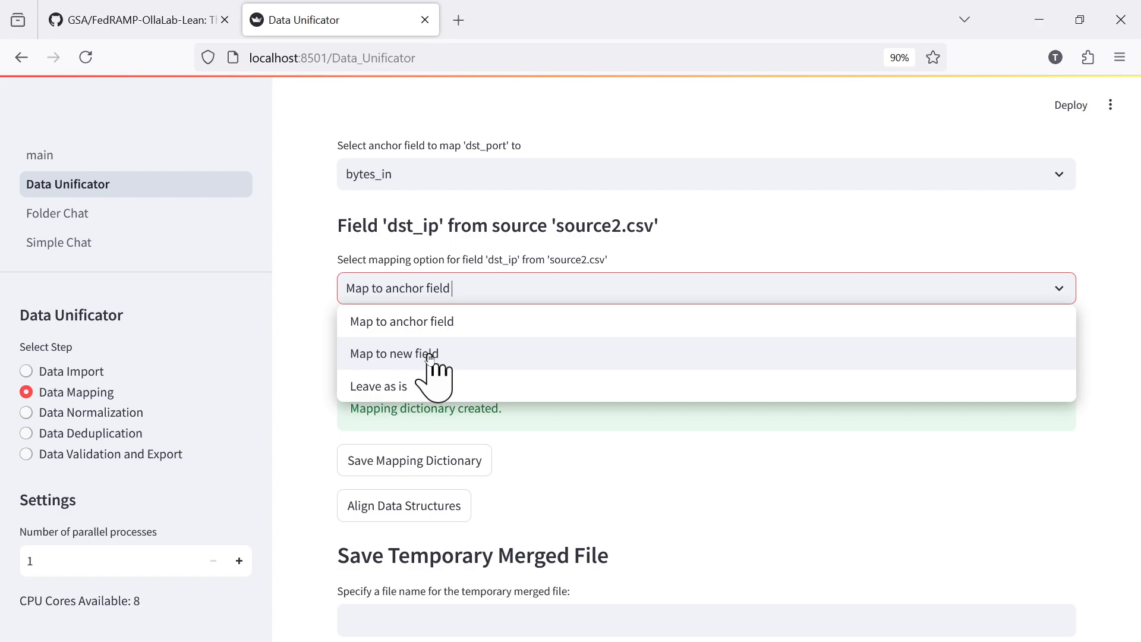
{"action": "left_click", "coordinate": [395, 393]}
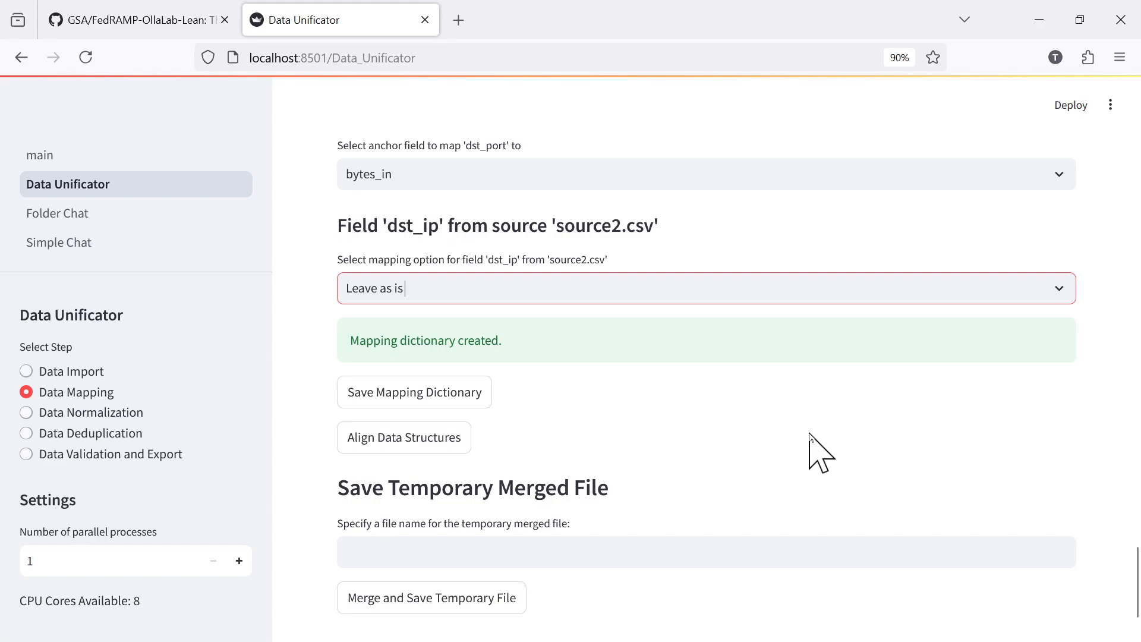
View the anchor fields available for mapping dst_port, leaving its selection as it is.
{"action": "scroll", "coordinate": [810, 435], "scroll_direction": "up", "scroll_amount": 3}
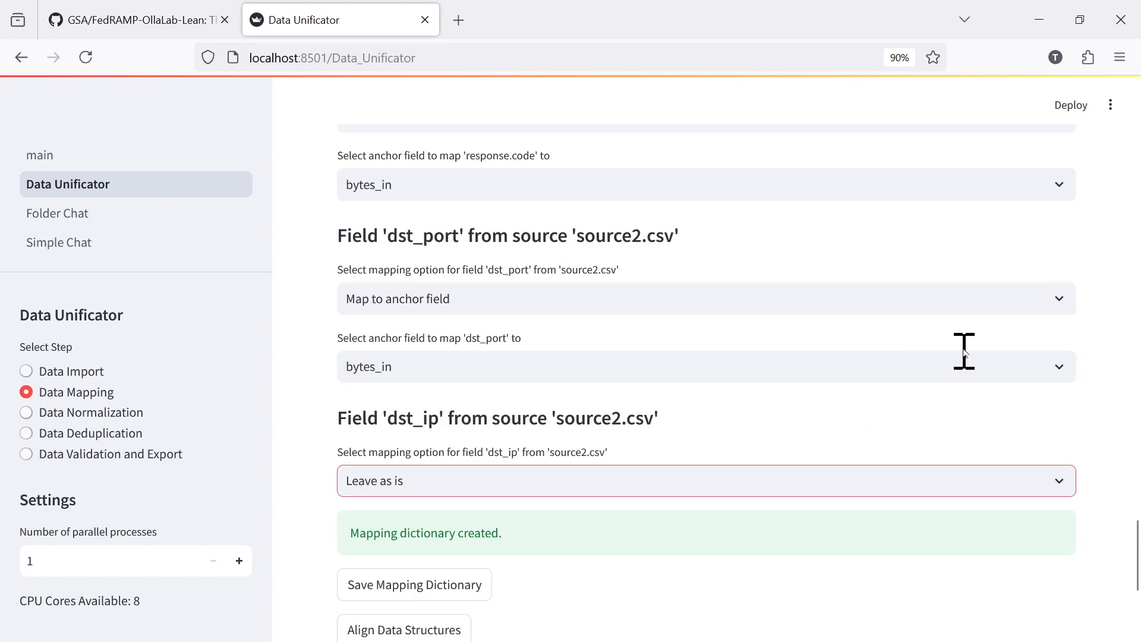
{"action": "left_click", "coordinate": [1010, 368]}
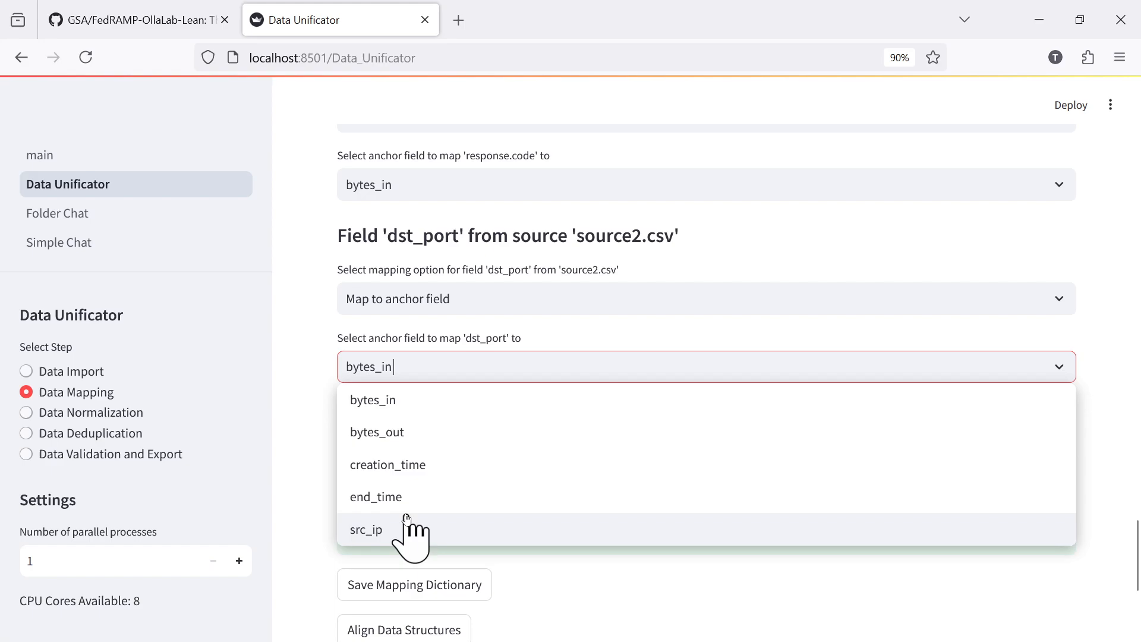
{"action": "left_click", "coordinate": [1076, 342]}
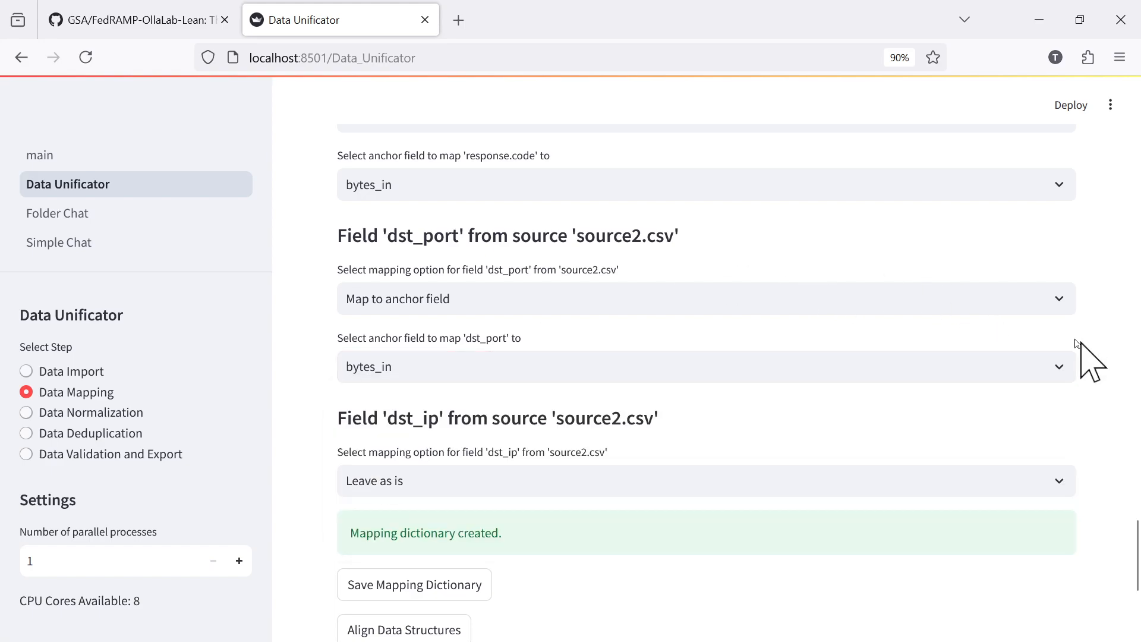
Set the mapping options for the dst_port and response.code fields from source2.csv to "Leave as is".
{"action": "left_click", "coordinate": [943, 299]}
{"action": "left_click", "coordinate": [407, 396]}
{"action": "scroll", "coordinate": [585, 383], "scroll_direction": "up", "scroll_amount": 3}
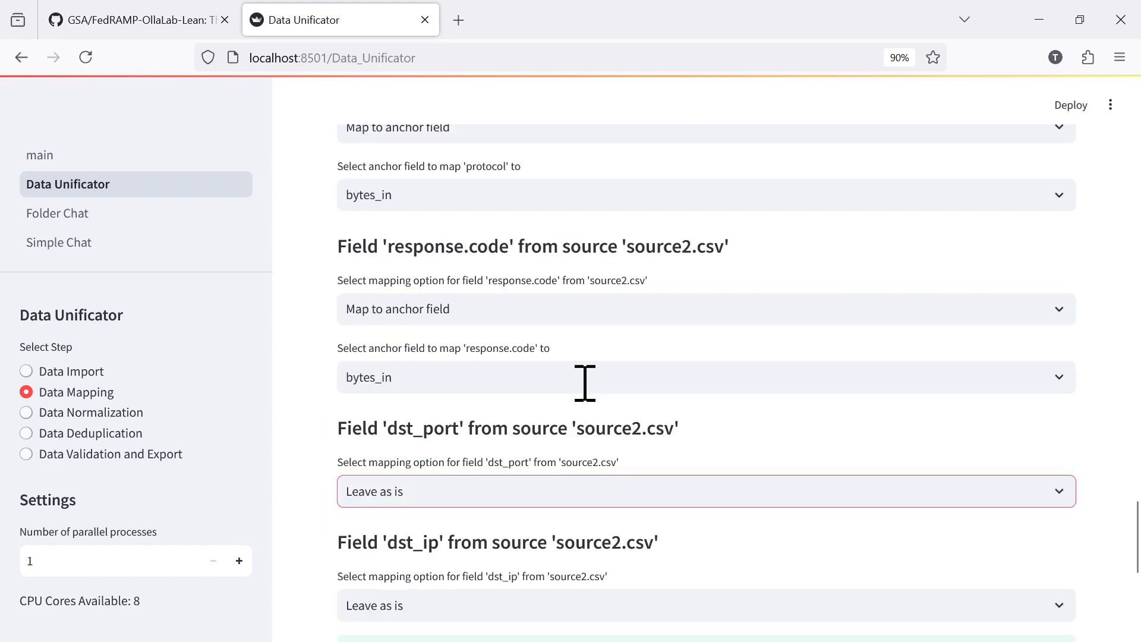
{"action": "left_click", "coordinate": [732, 304]}
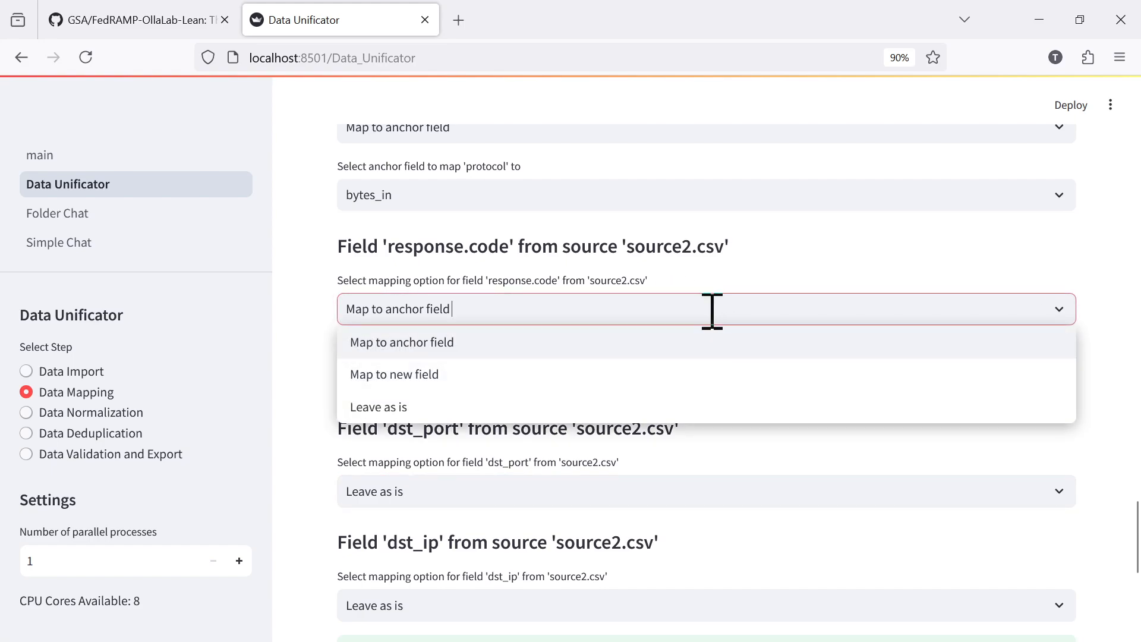
{"action": "left_click", "coordinate": [398, 404]}
Set the mapping options for the protocol and src_ip_country_code fields from source2.csv to "Leave as is".
{"action": "scroll", "coordinate": [860, 390], "scroll_direction": "up", "scroll_amount": 3}
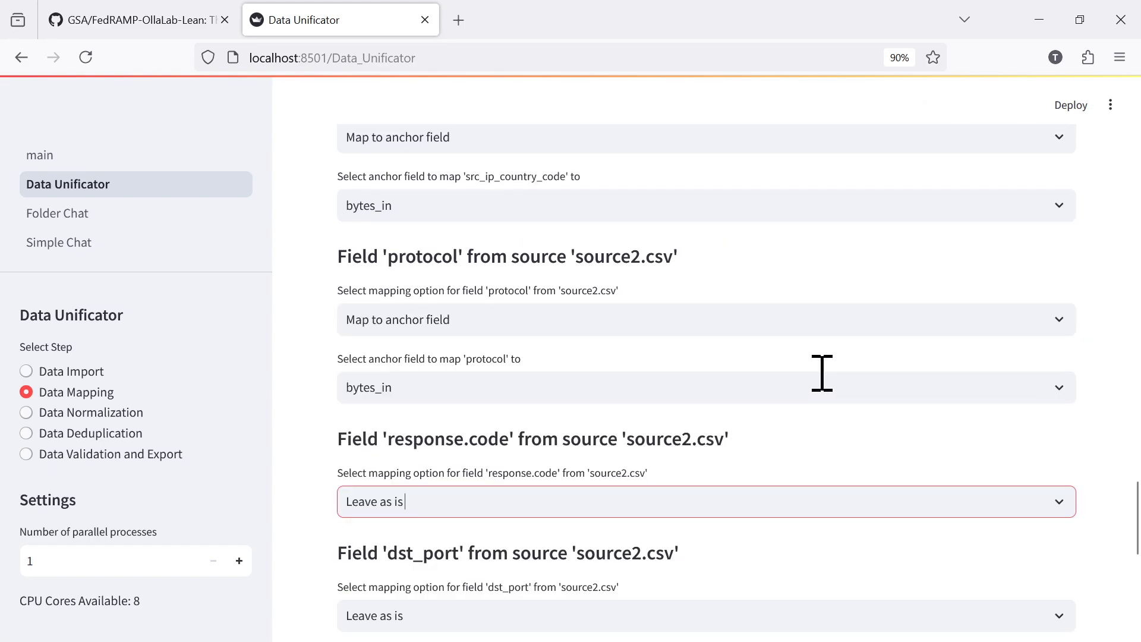
{"action": "left_click", "coordinate": [634, 320]}
{"action": "left_click", "coordinate": [376, 415]}
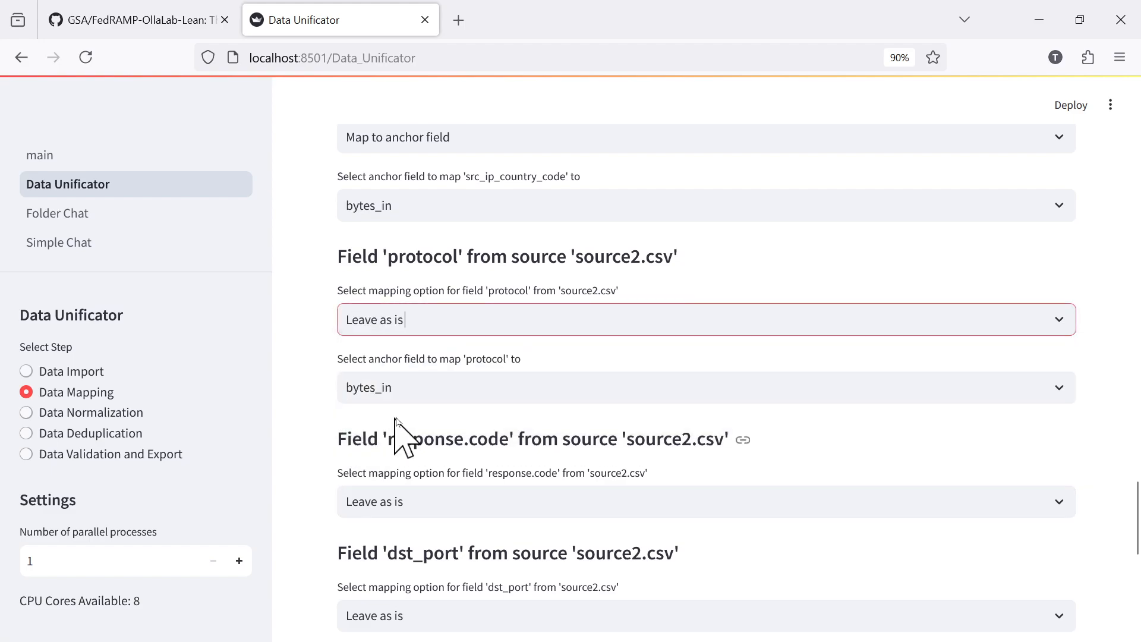
{"action": "scroll", "coordinate": [797, 380], "scroll_direction": "up", "scroll_amount": 3}
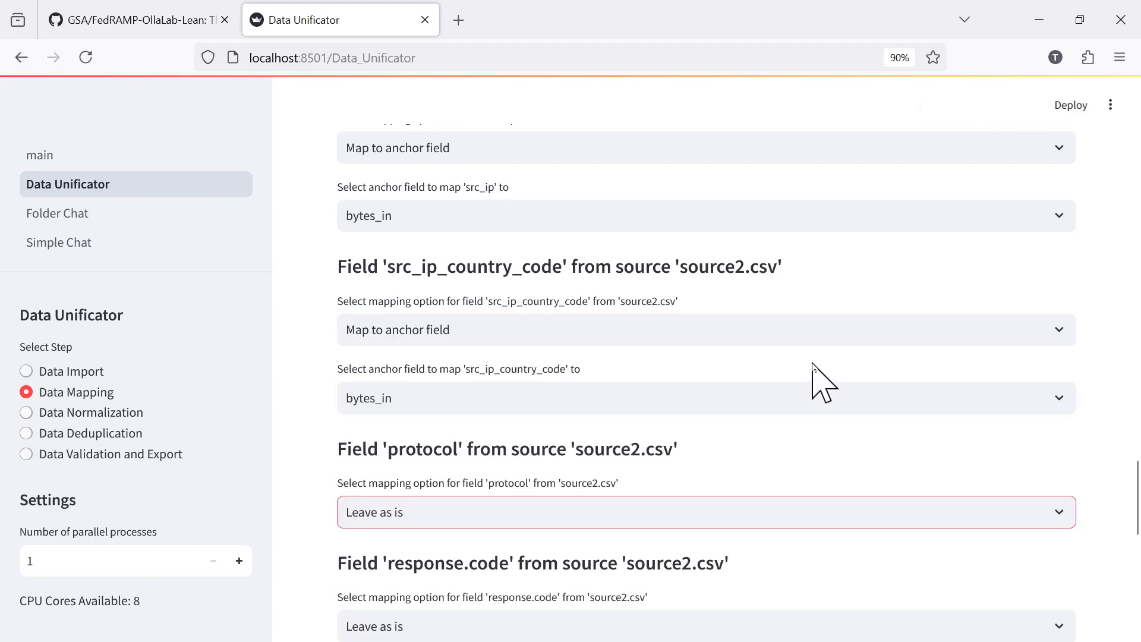
{"action": "left_click", "coordinate": [743, 326]}
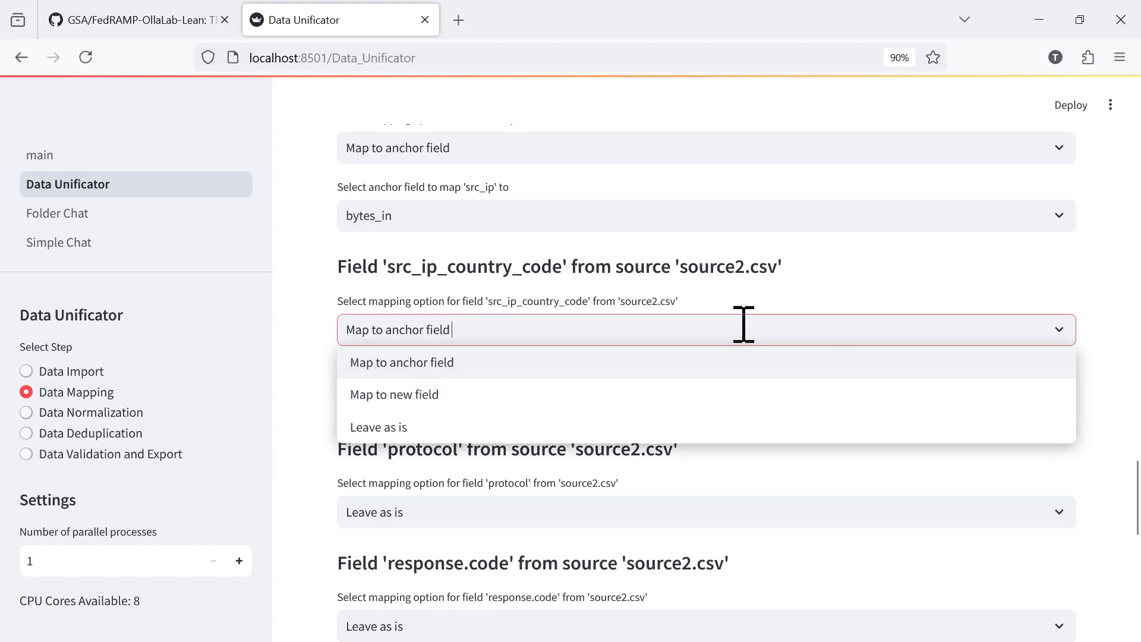
{"action": "left_click", "coordinate": [388, 433]}
Map the src_ip field from source2.csv to the src_ip anchor field.
{"action": "scroll", "coordinate": [511, 425], "scroll_direction": "up", "scroll_amount": 3}
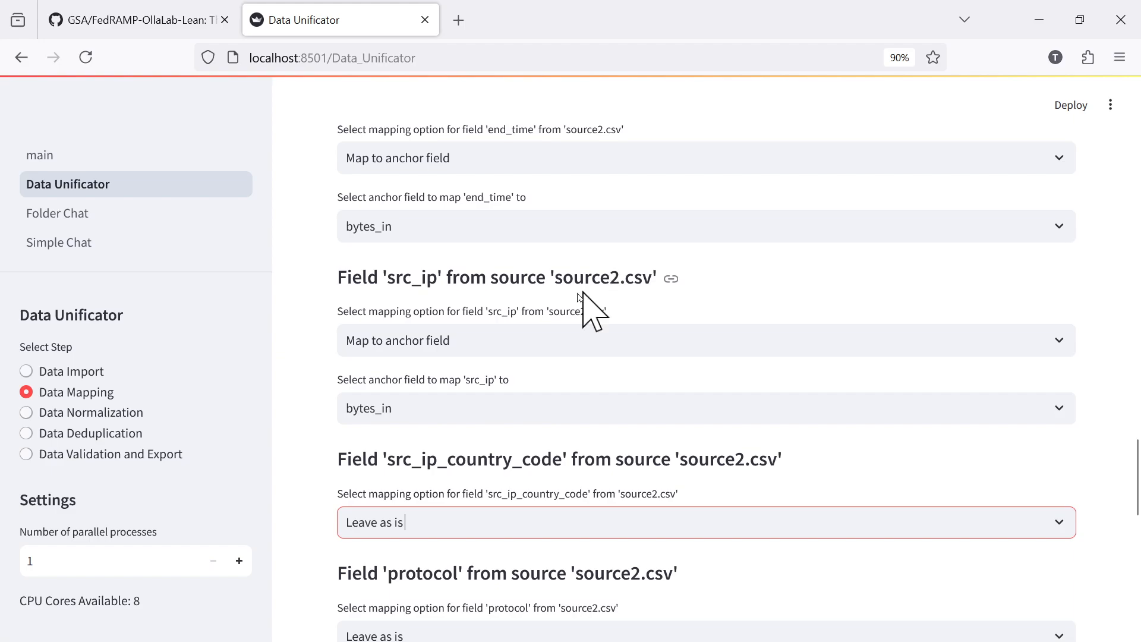
{"action": "left_click", "coordinate": [1049, 408]}
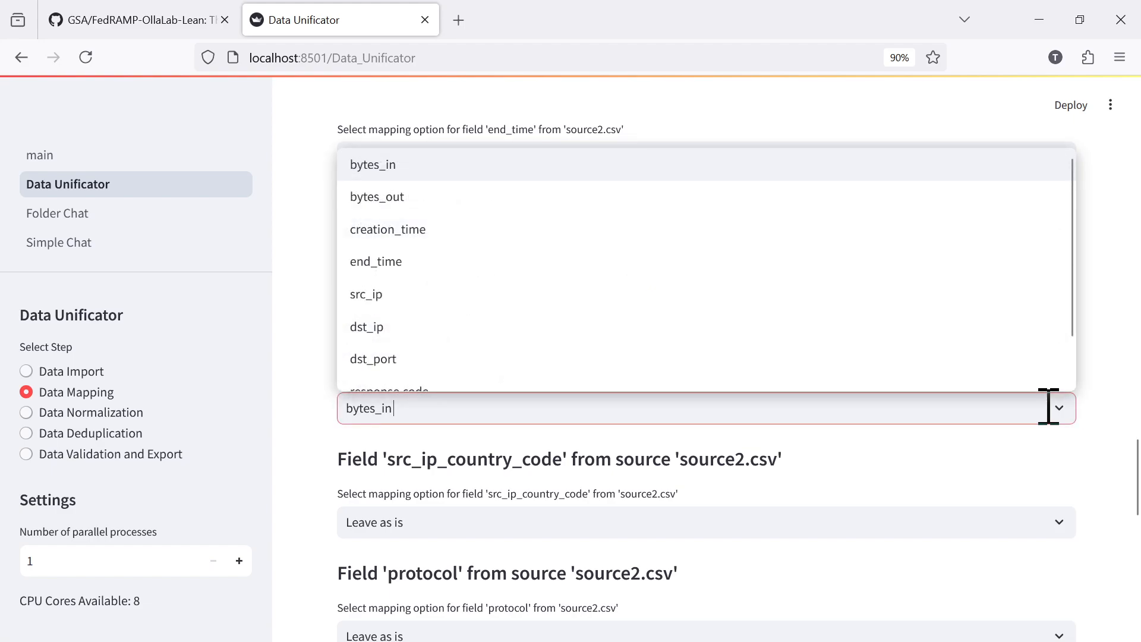
{"action": "left_click", "coordinate": [390, 307]}
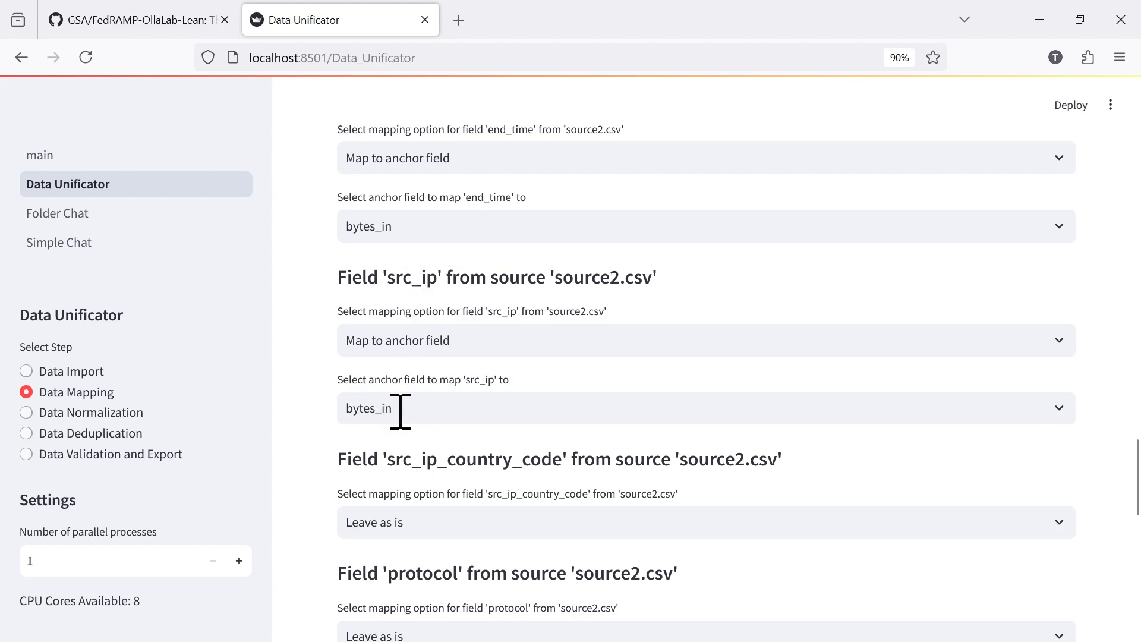
{"action": "mouse_move", "coordinate": [1135, 466]}
{"action": "left_mouse_down"}
{"action": "mouse_move", "coordinate": [1135, 416]}
{"action": "mouse_move", "coordinate": [1135, 449]}
{"action": "left_mouse_up"}
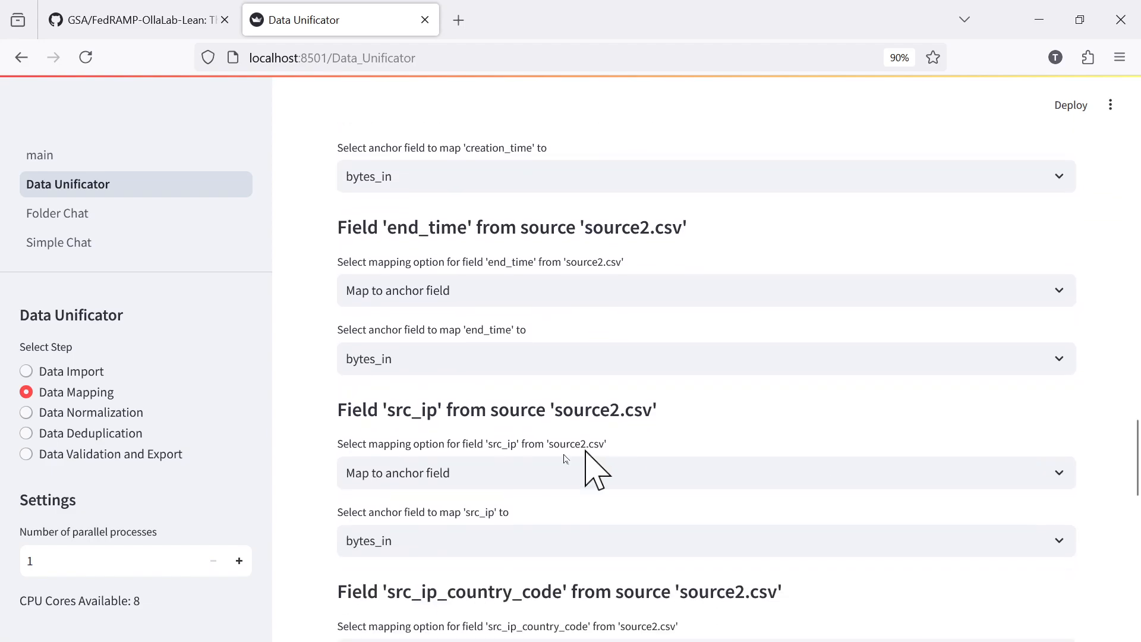
{"action": "left_click", "coordinate": [438, 539]}
{"action": "left_click", "coordinate": [373, 433]}
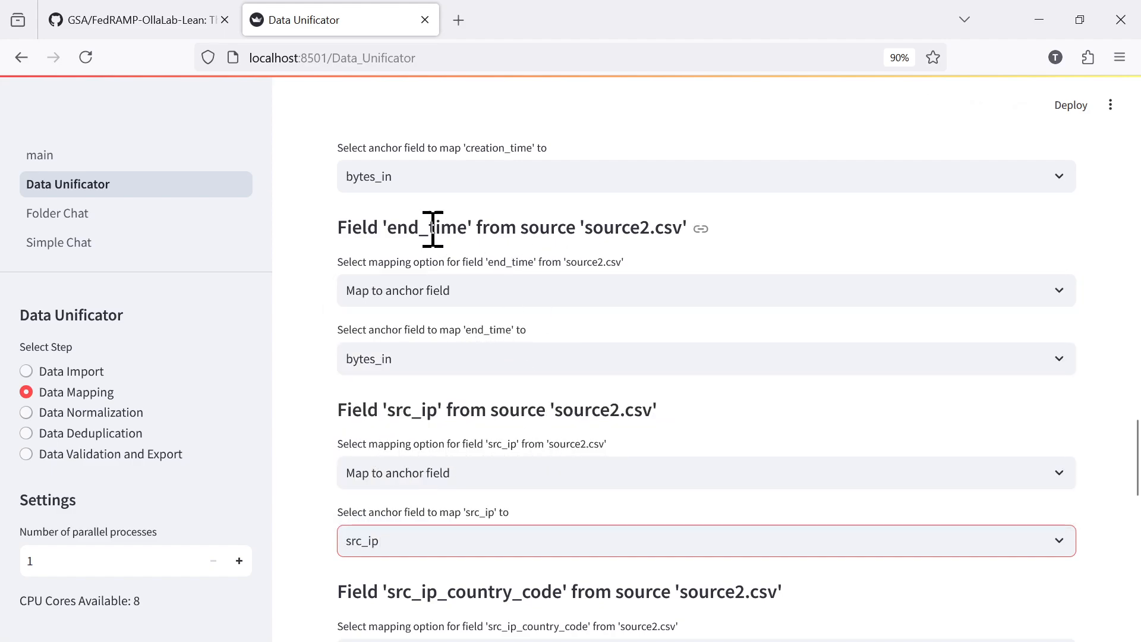
Map the end_time and creation_time fields from source2.csv to the anchor fields of the same names.
{"action": "left_click", "coordinate": [433, 358]}
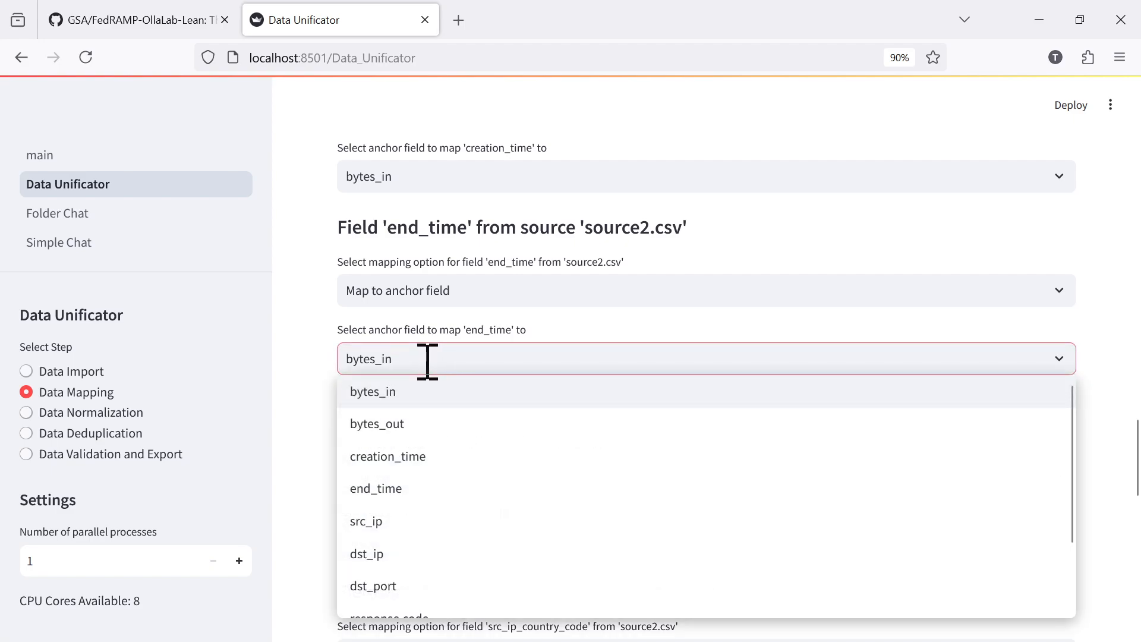
{"action": "left_click", "coordinate": [407, 488]}
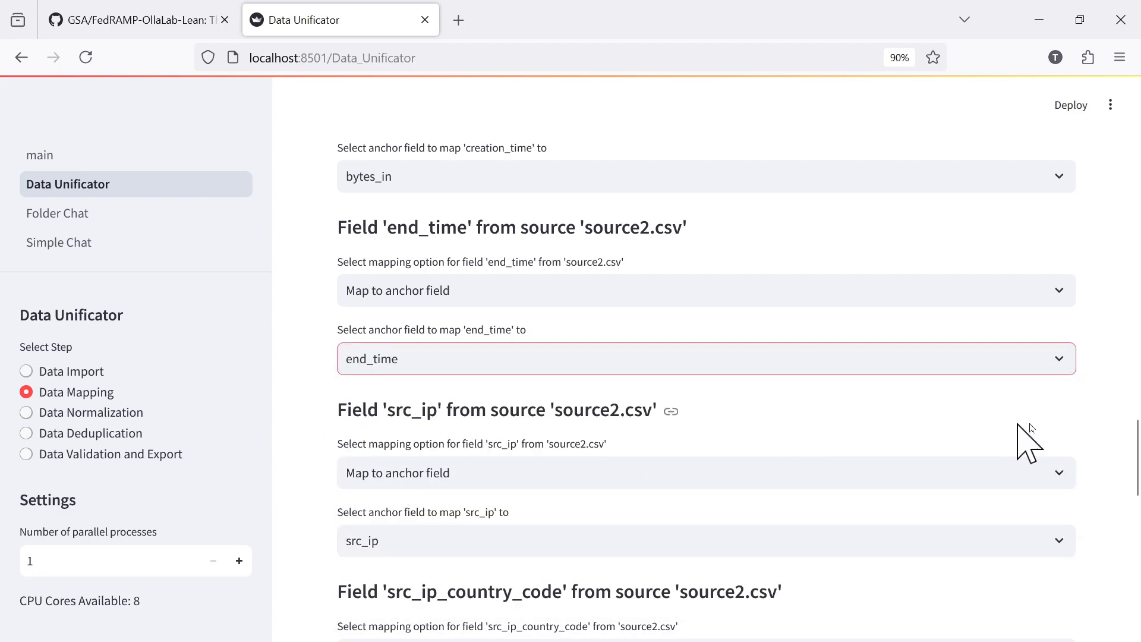
{"action": "scroll", "coordinate": [1133, 466], "scroll_direction": "up", "scroll_amount": 4}
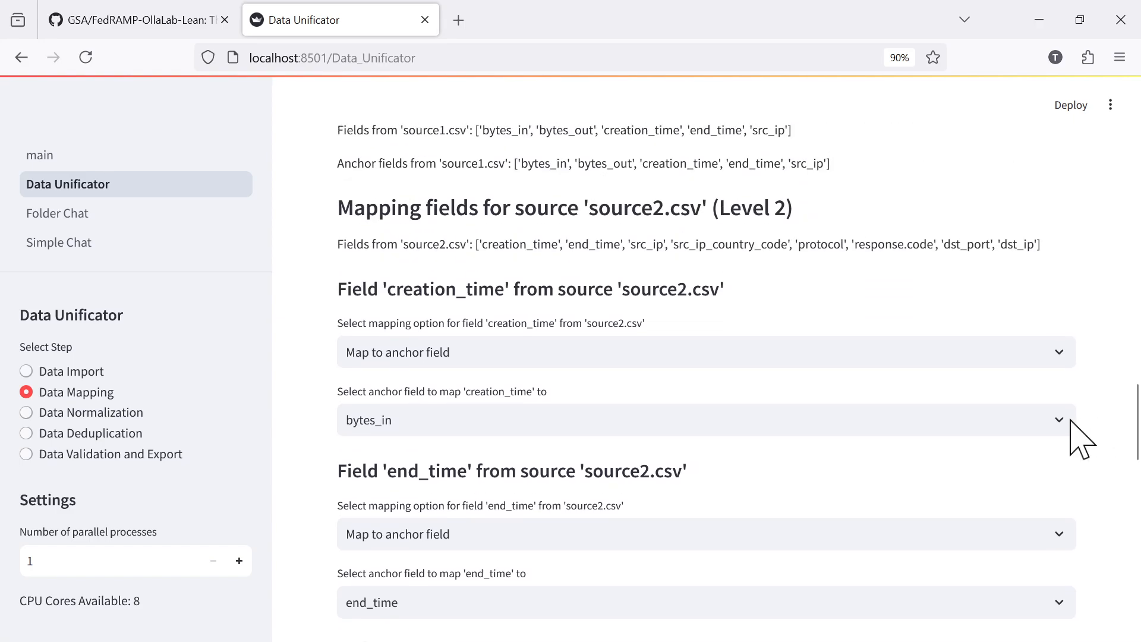
{"action": "left_click", "coordinate": [413, 421]}
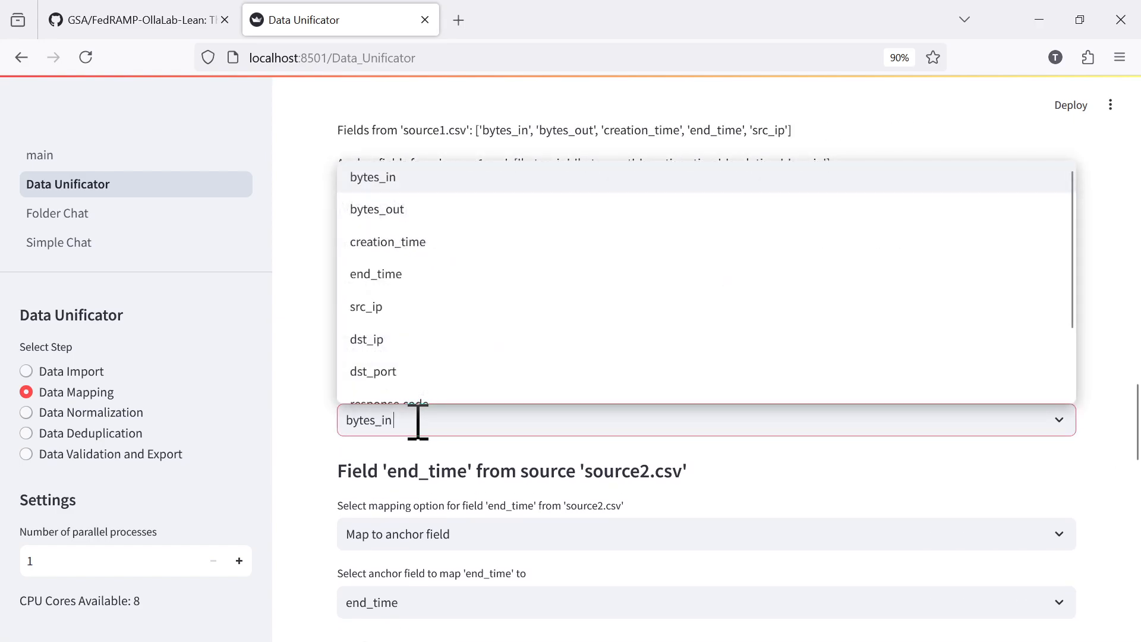
{"action": "left_click", "coordinate": [397, 245]}
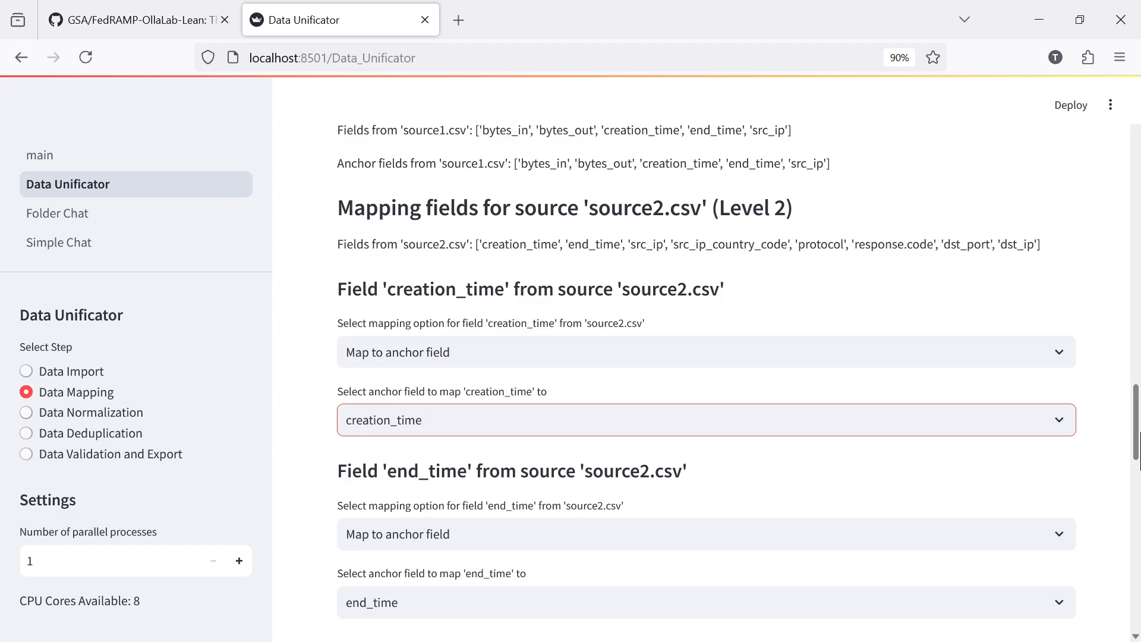
Save the mapping dictionary and align the data structures.
{"action": "left_click_drag", "start_coordinate": [1132, 399], "coordinate": [1103, 560]}
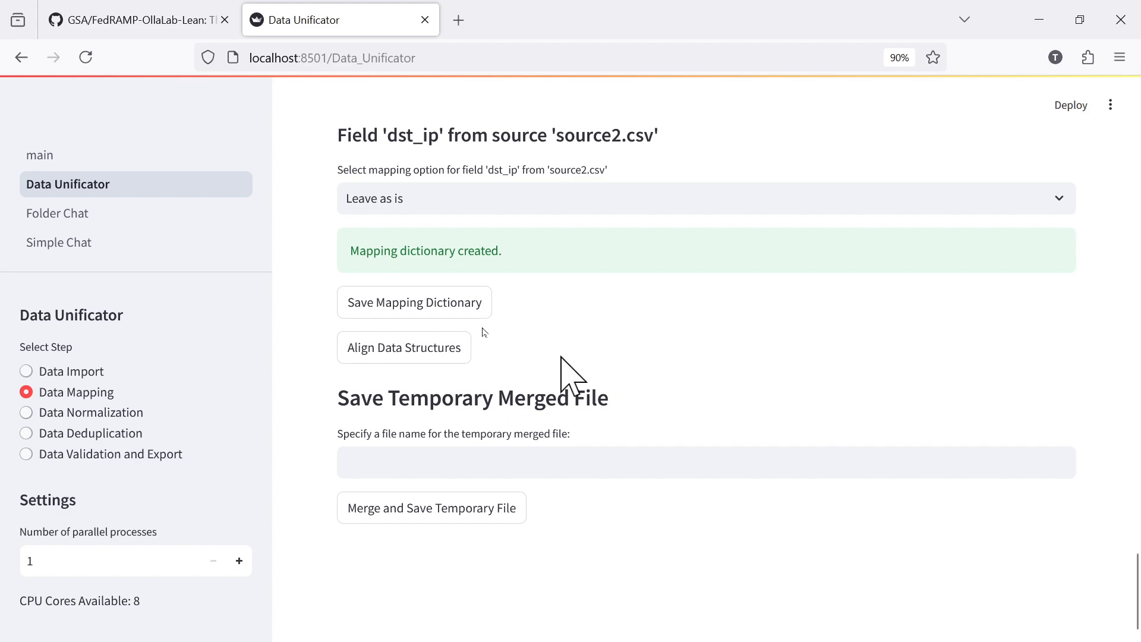
{"action": "left_click", "coordinate": [459, 315]}
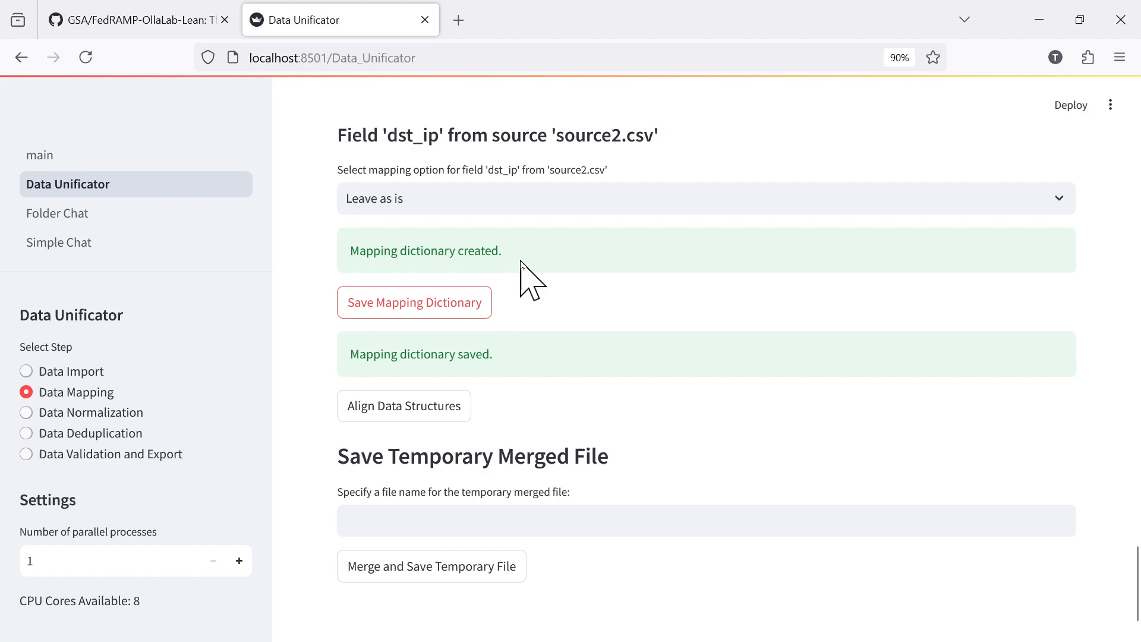
{"action": "left_click", "coordinate": [414, 405]}
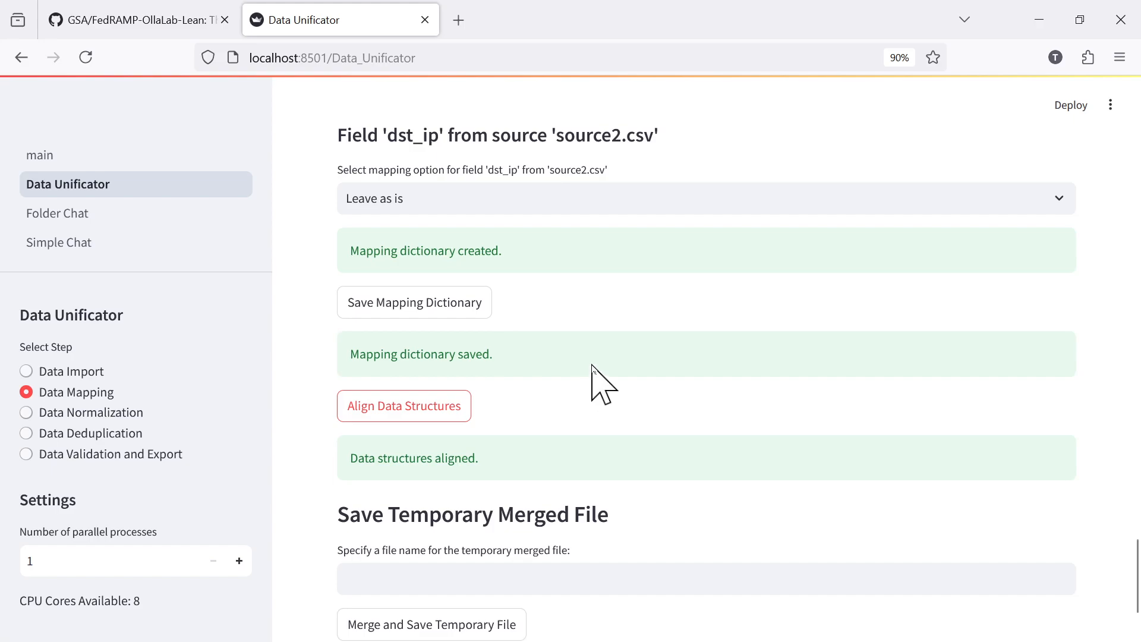
Merge the aligned data and save it as a temporary file named tempmerged.csv.
{"action": "scroll", "coordinate": [593, 374], "scroll_direction": "down", "scroll_amount": 2}
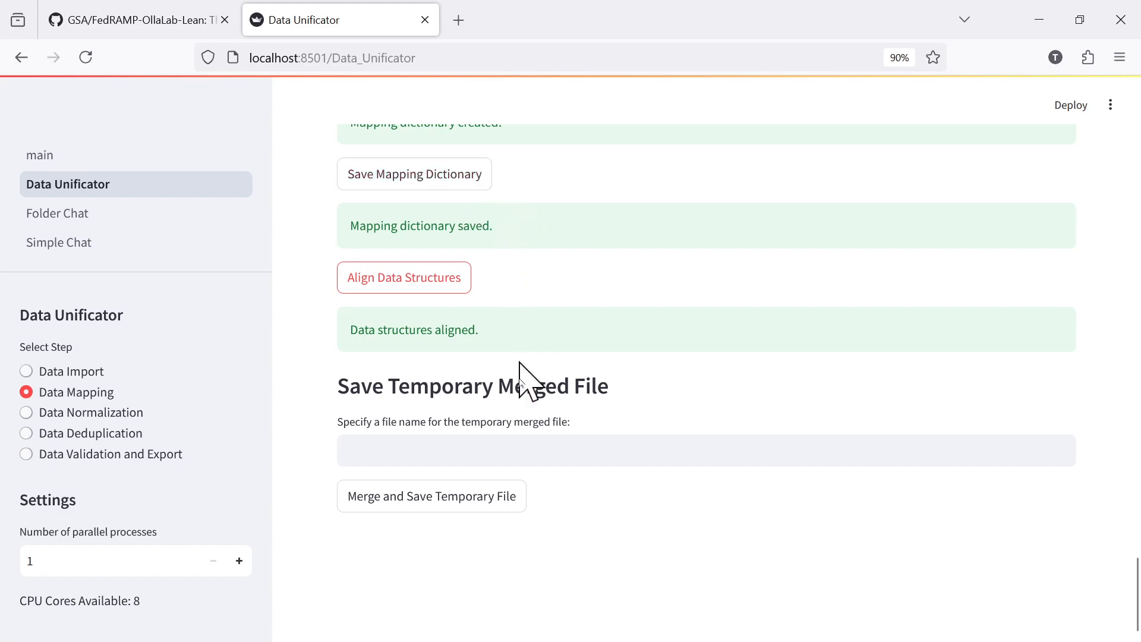
{"action": "left_click", "coordinate": [373, 450]}
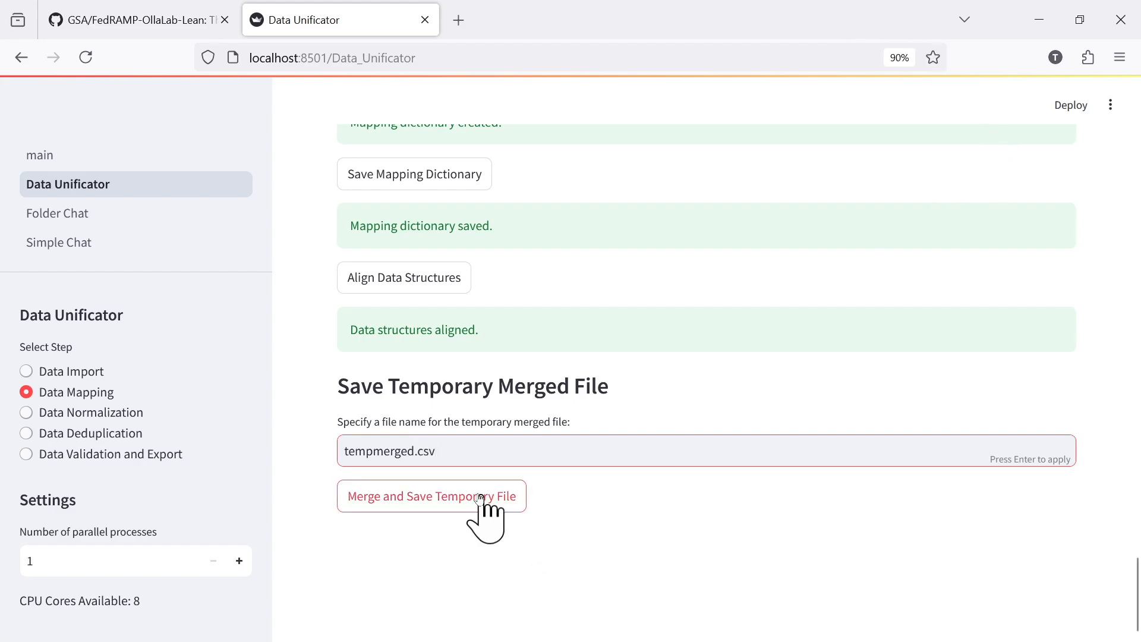
{"action": "left_click", "coordinate": [463, 509]}
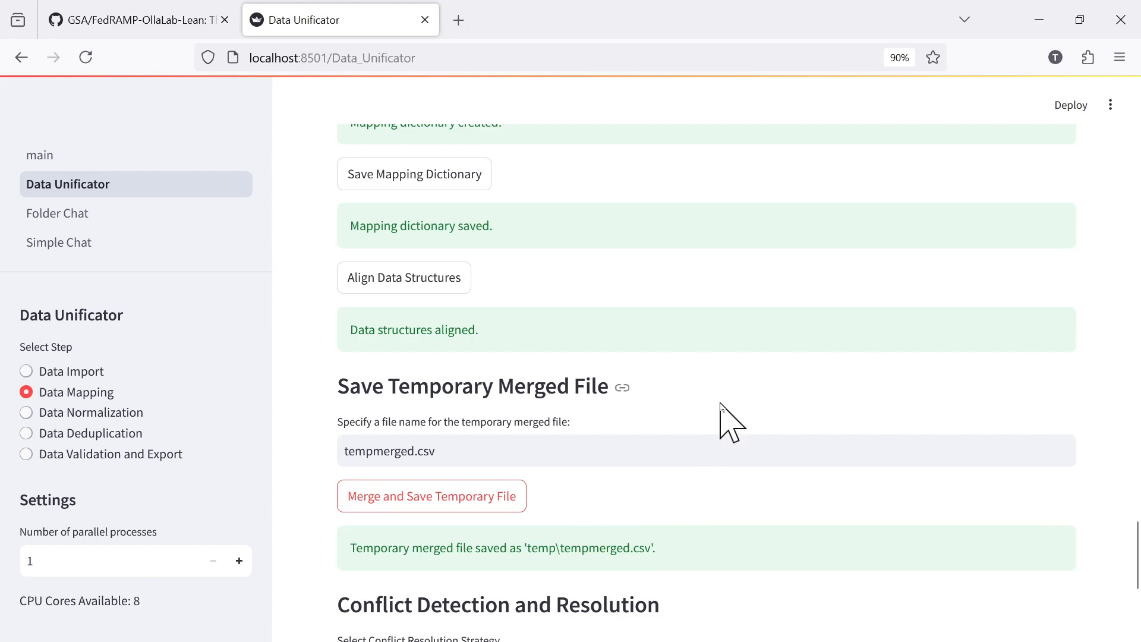
Detect conflicts in the merged data with the Manual resolution strategy and review the conflict and data type checks.
{"action": "scroll", "coordinate": [720, 403], "scroll_direction": "down", "scroll_amount": 5}
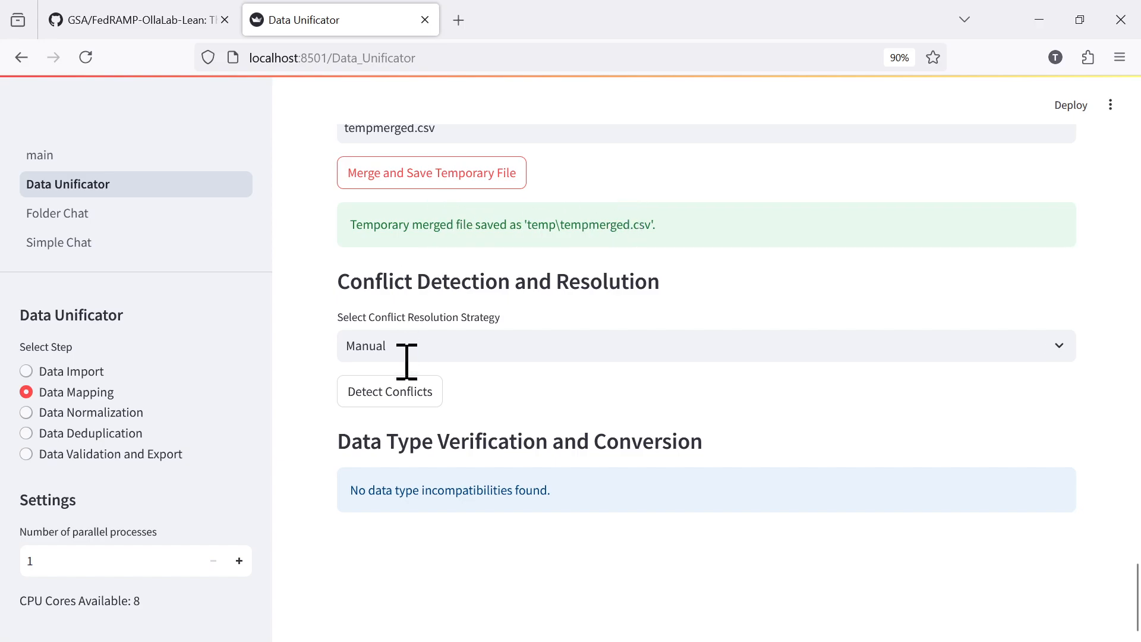
{"action": "left_click", "coordinate": [396, 394]}
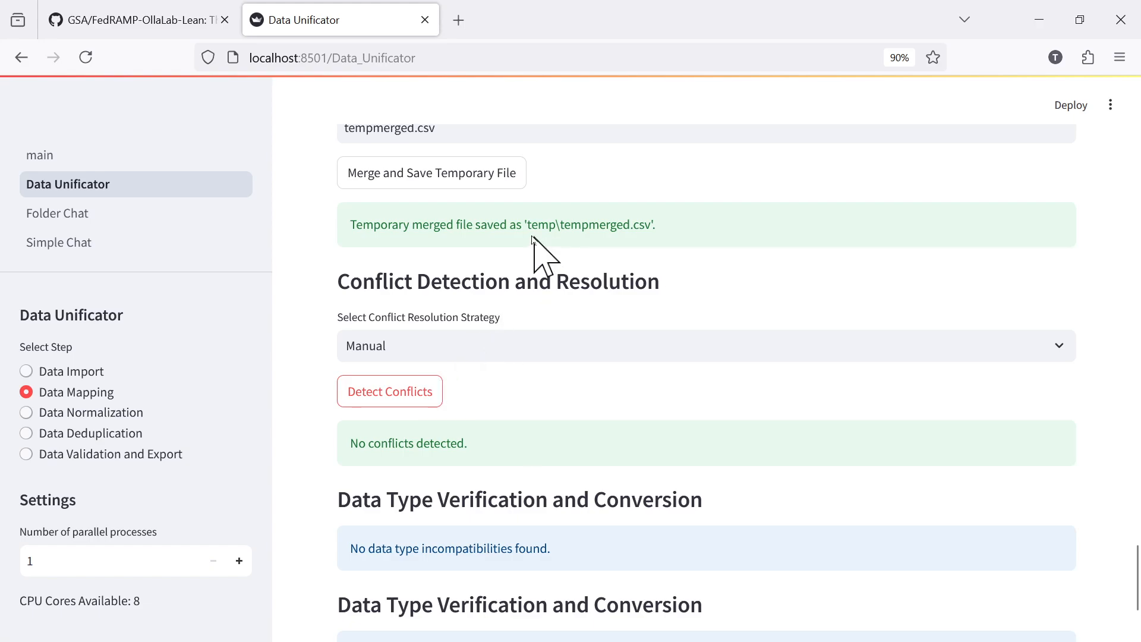
{"action": "scroll", "coordinate": [559, 257], "scroll_direction": "up", "scroll_amount": 6}
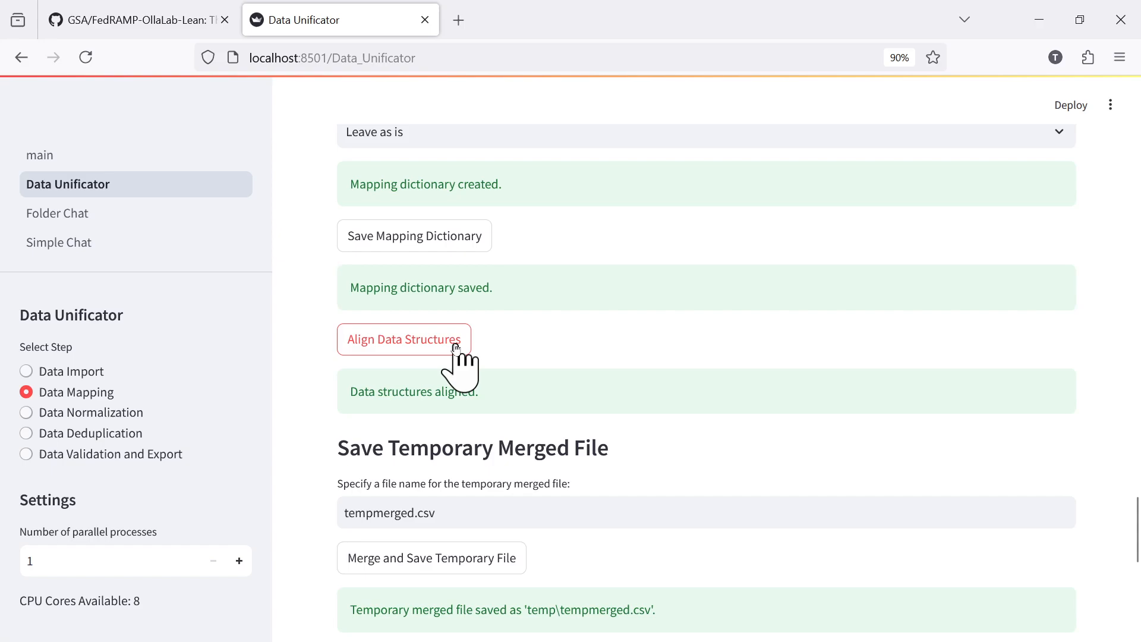
{"action": "scroll", "coordinate": [492, 369], "scroll_direction": "down", "scroll_amount": 6}
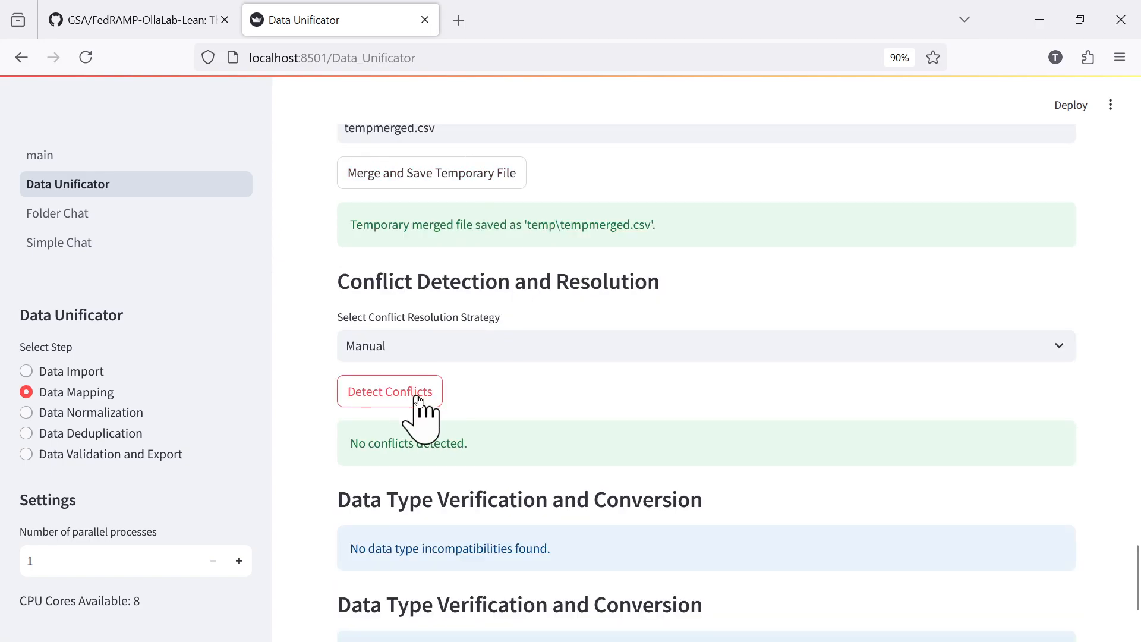
{"action": "scroll", "coordinate": [566, 410], "scroll_direction": "down", "scroll_amount": 3}
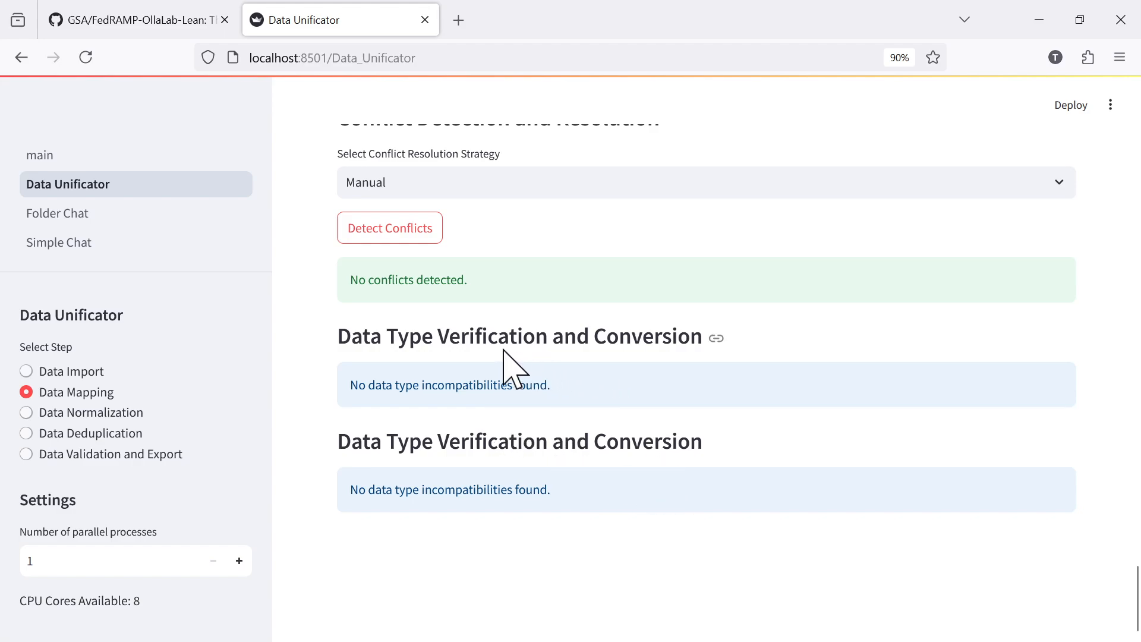
Go to the Data Normalization stage and review its standardization options and the outliers listed for bytes_in.
{"action": "left_click", "coordinate": [94, 413]}
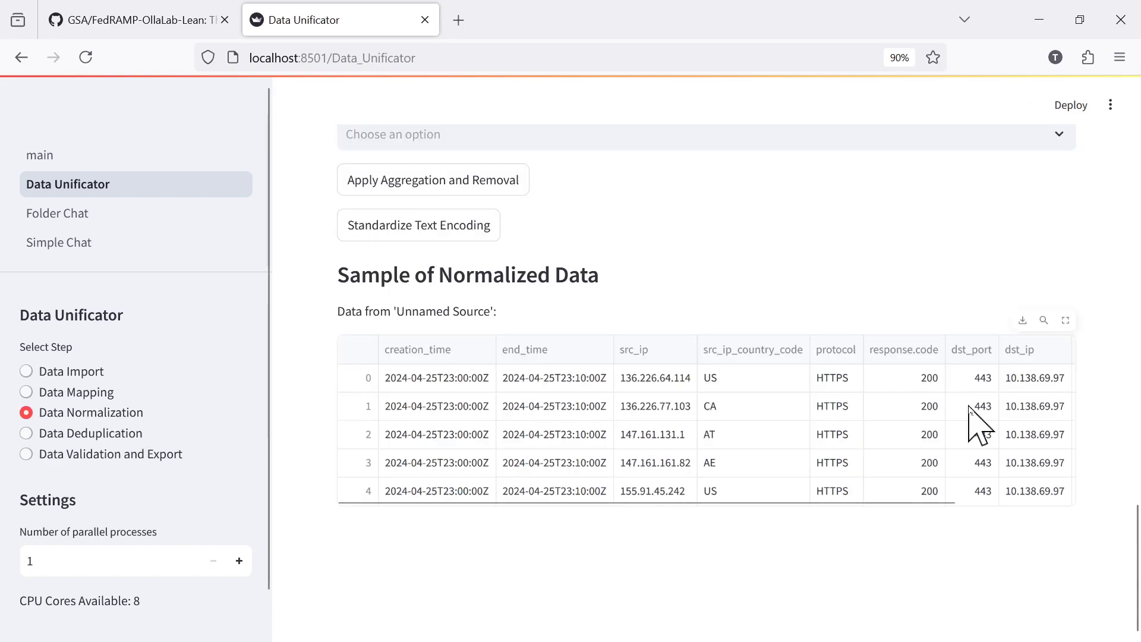
{"action": "scroll", "coordinate": [888, 422], "scroll_direction": "up", "scroll_amount": 10}
{"action": "scroll", "coordinate": [880, 410], "scroll_direction": "up", "scroll_amount": 6}
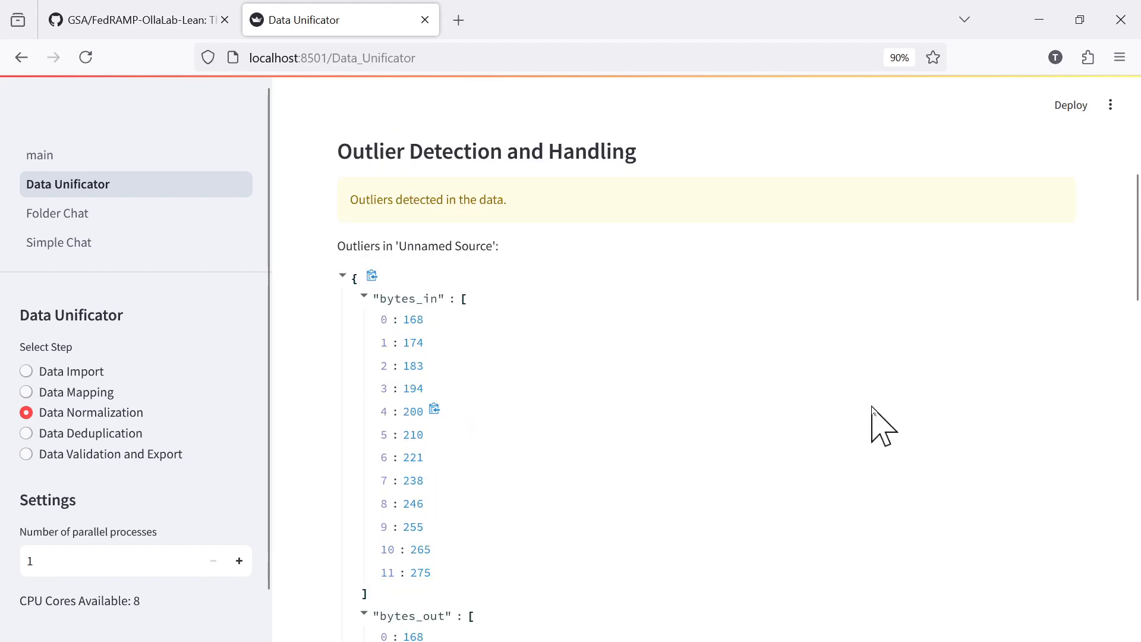
{"action": "scroll", "coordinate": [874, 410], "scroll_direction": "up", "scroll_amount": 5}
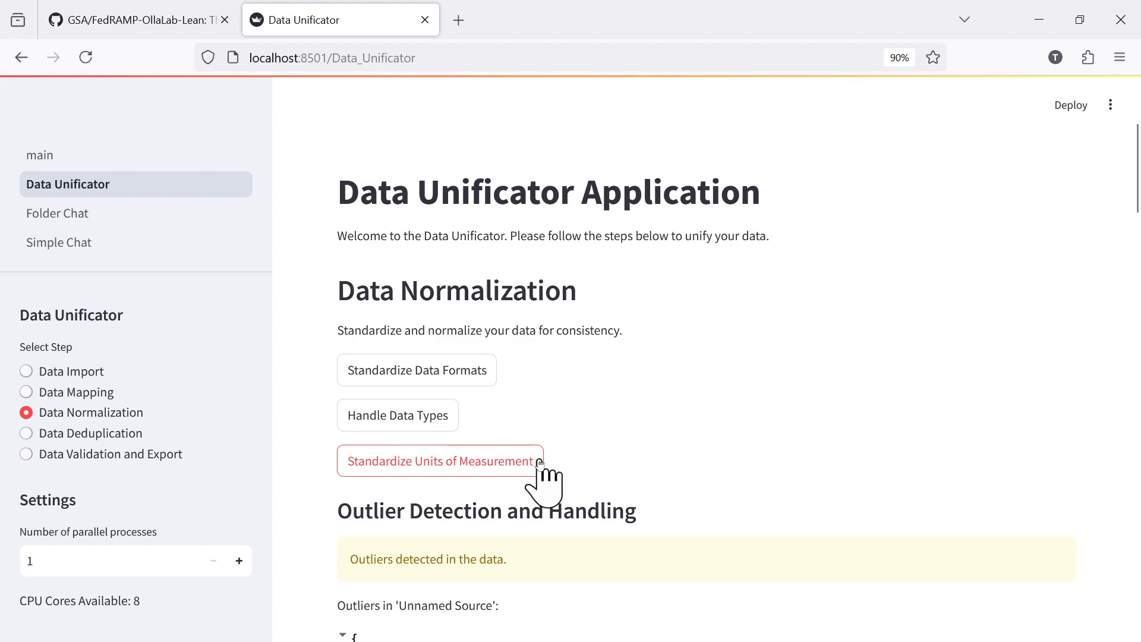
{"action": "scroll", "coordinate": [618, 478], "scroll_direction": "down", "scroll_amount": 10}
{"action": "scroll", "coordinate": [629, 472], "scroll_direction": "up", "scroll_amount": 7}
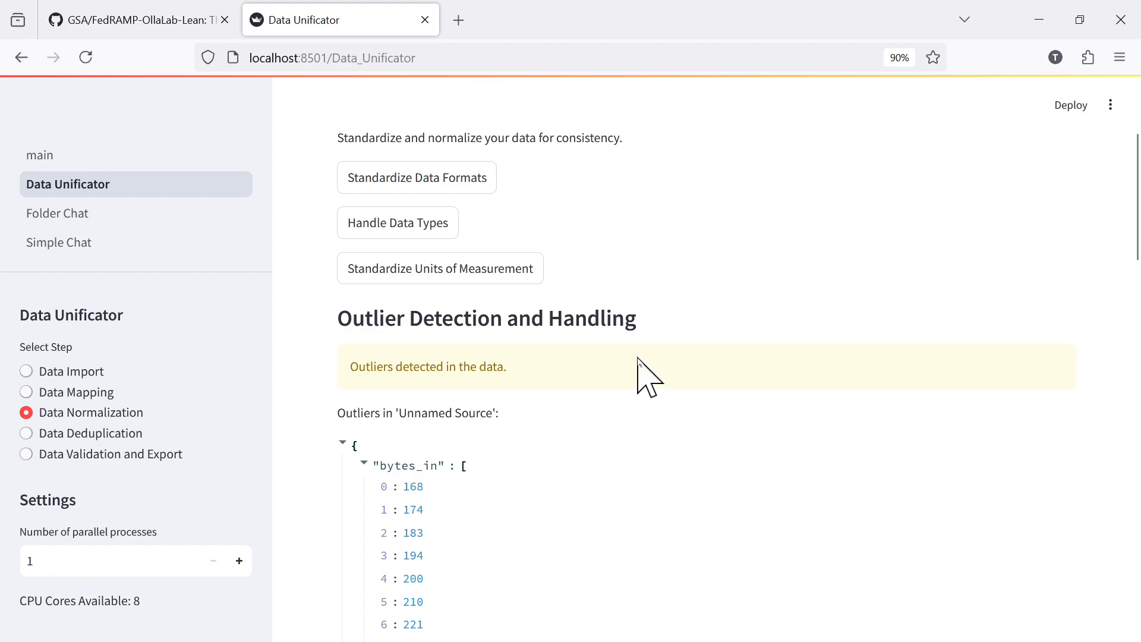
{"action": "scroll", "coordinate": [627, 365], "scroll_direction": "down", "scroll_amount": 3}
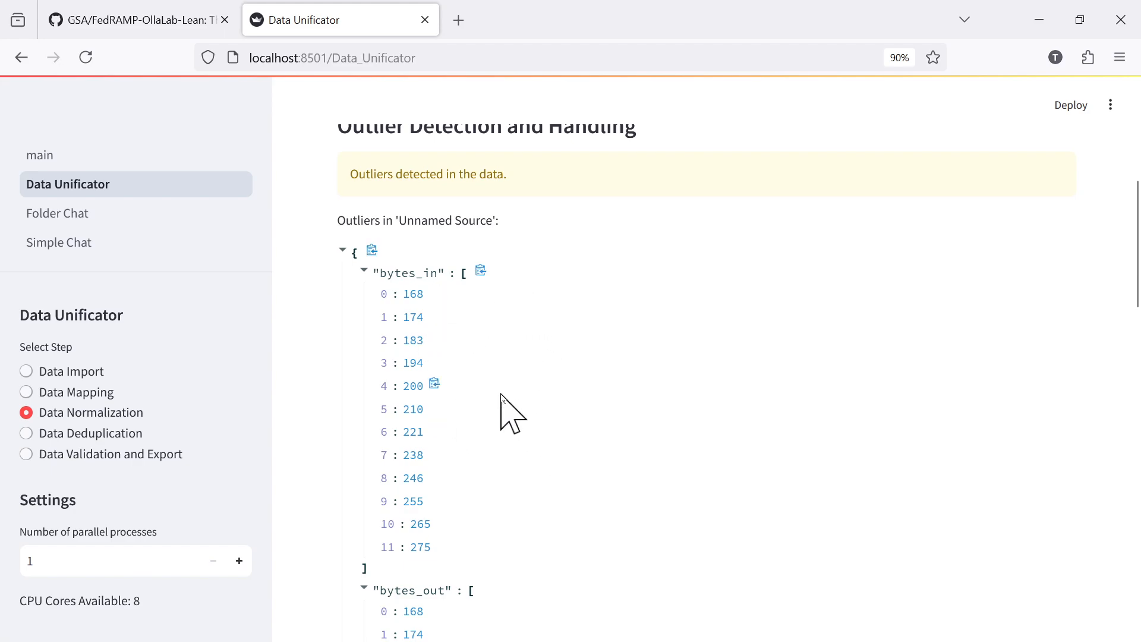
View the actions available for handling outliers, keeping Capping selected.
{"action": "scroll", "coordinate": [502, 395], "scroll_direction": "down", "scroll_amount": 10}
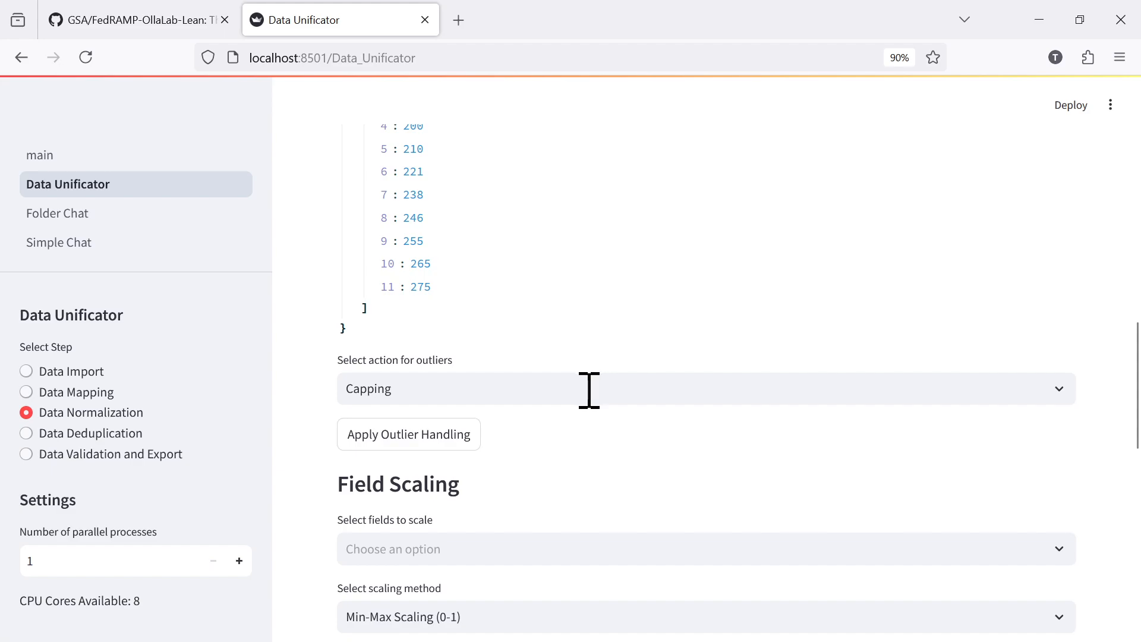
{"action": "left_click", "coordinate": [616, 391]}
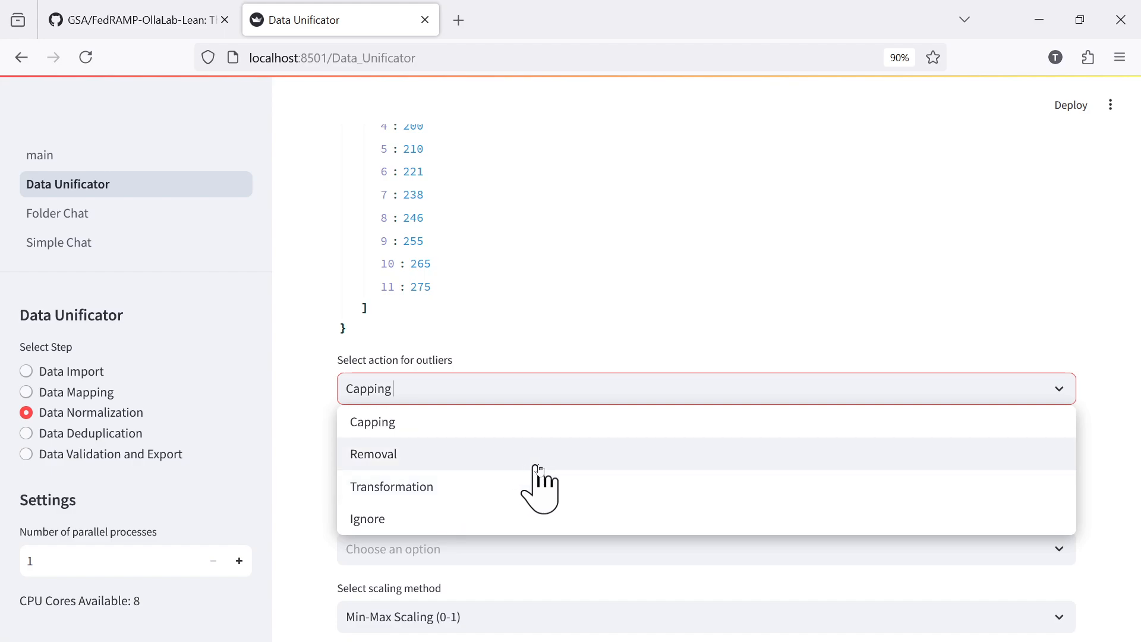
{"action": "left_click", "coordinate": [1080, 326]}
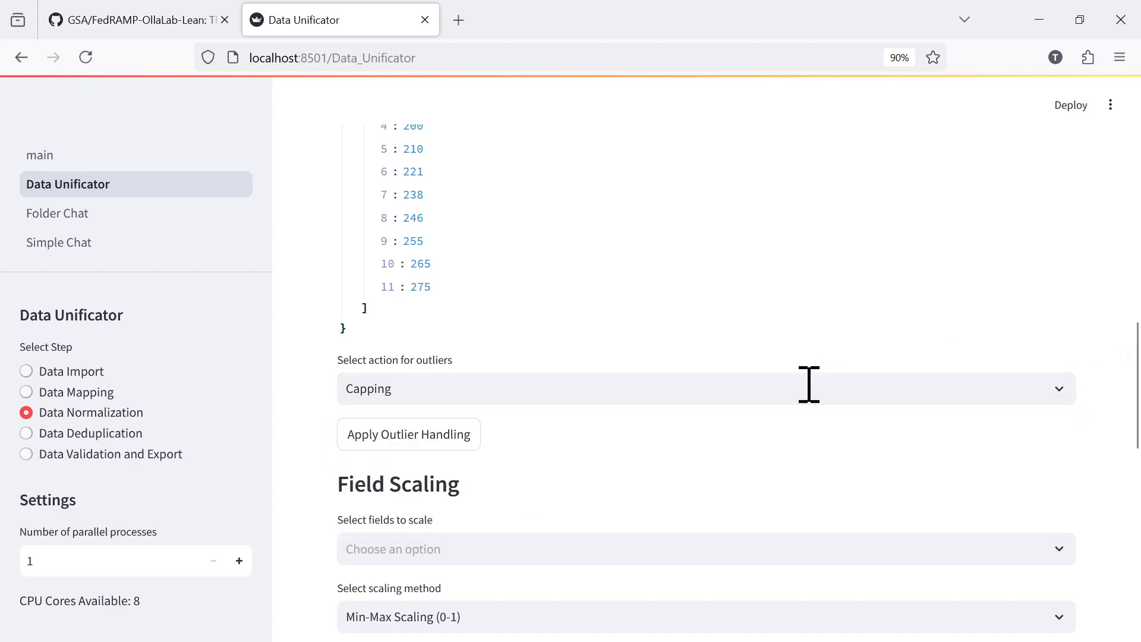
View the fields available for scaling and the scaling methods offered, keeping no field chosen and Min-Max Scaling (0-1) selected.
{"action": "scroll", "coordinate": [759, 397], "scroll_direction": "down", "scroll_amount": 3}
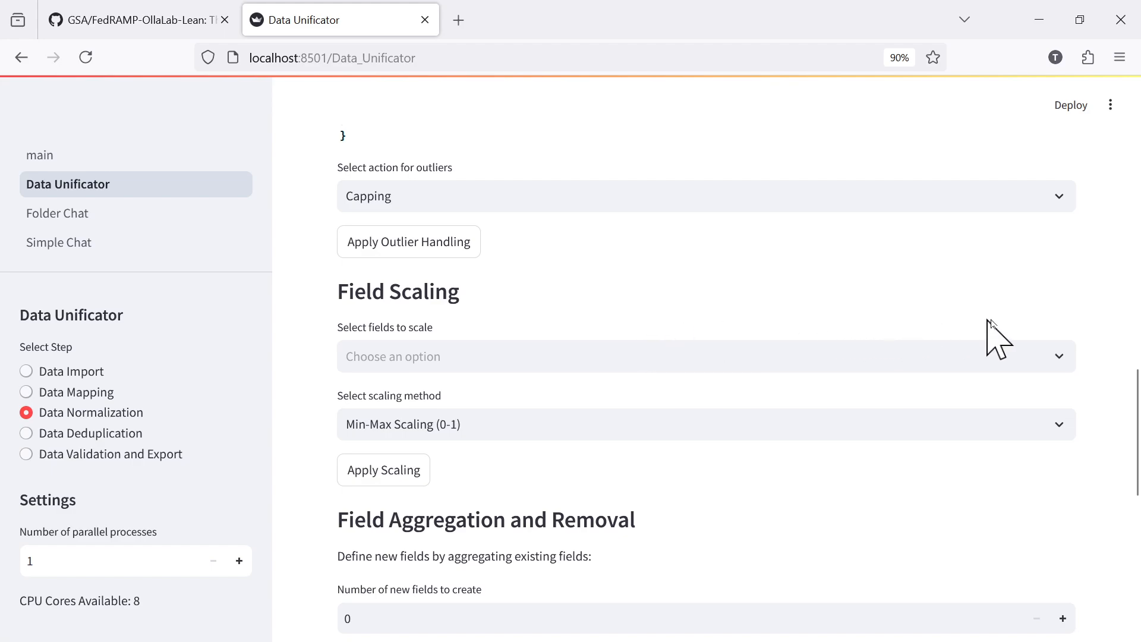
{"action": "left_click", "coordinate": [1048, 358]}
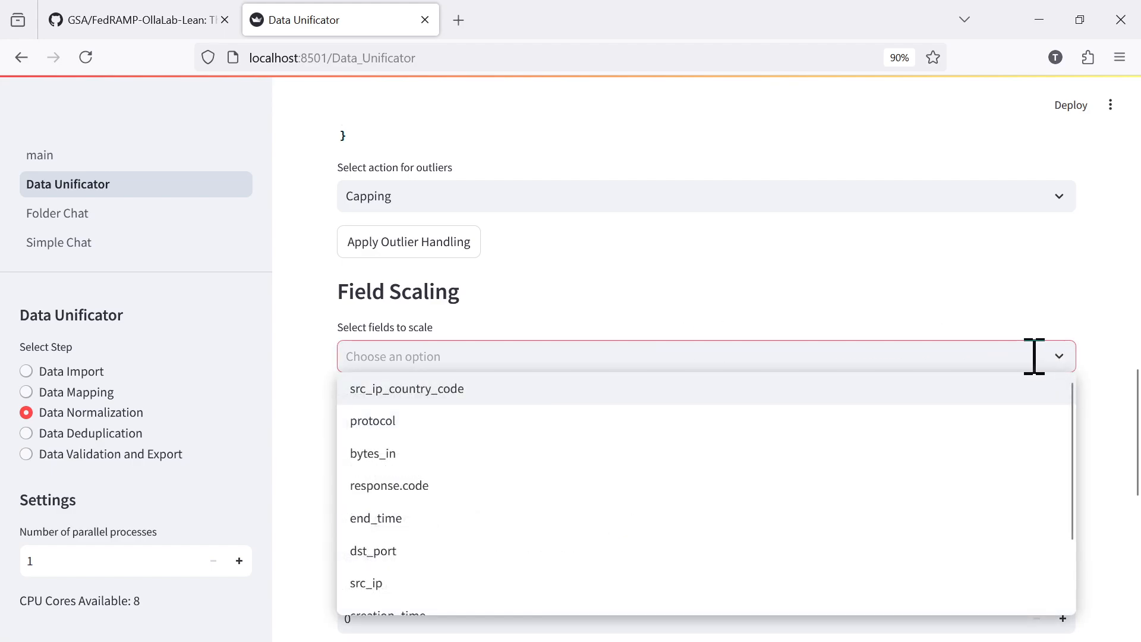
{"action": "left_click", "coordinate": [1113, 351]}
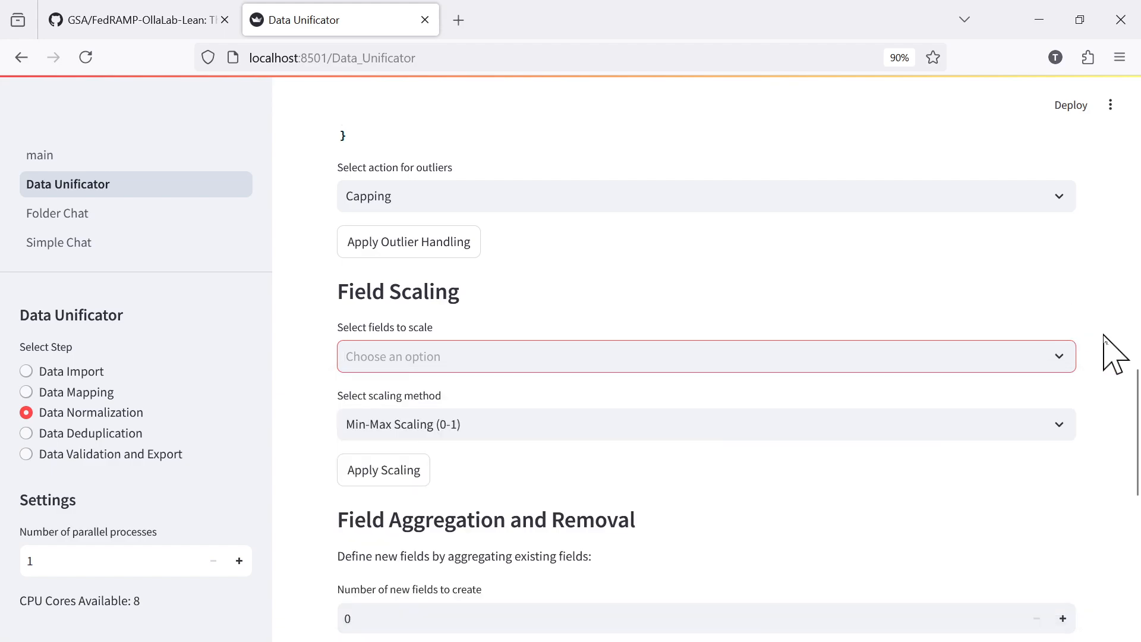
{"action": "left_click", "coordinate": [1045, 415]}
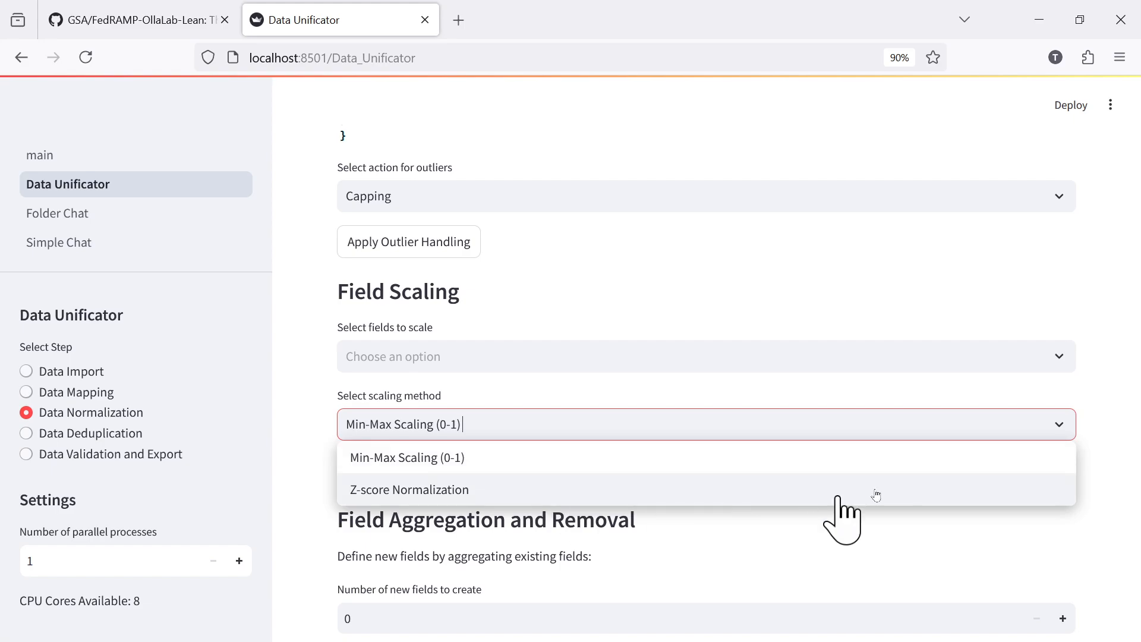
{"action": "left_click", "coordinate": [1109, 438]}
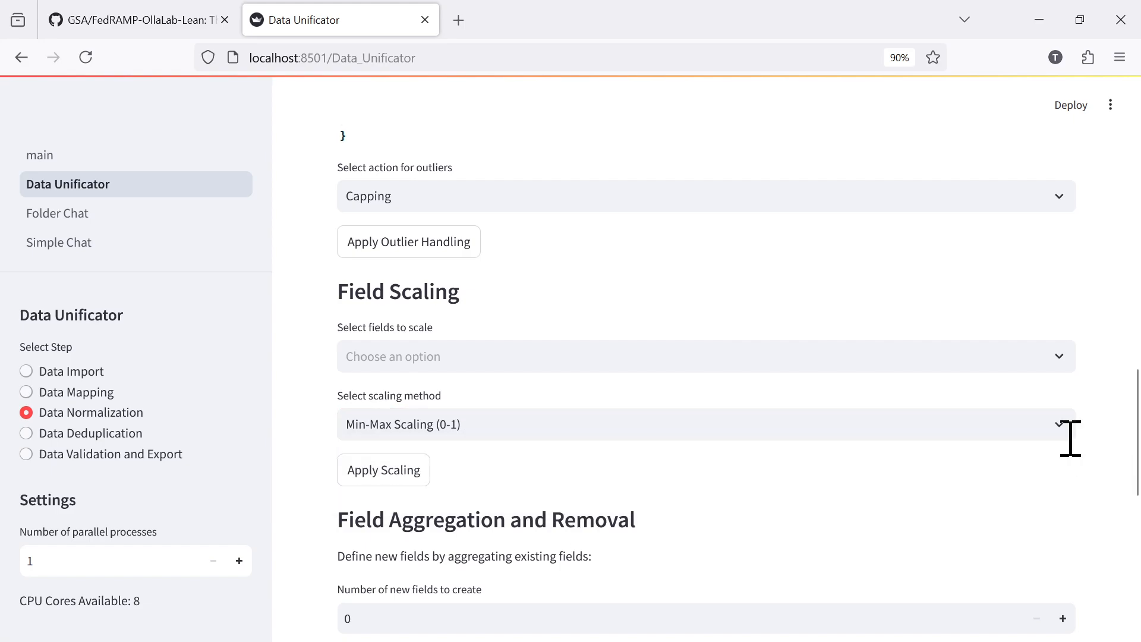
Review the field aggregation and removal options, the text encoding standardization and the sample of normalized data.
{"action": "scroll", "coordinate": [1069, 439], "scroll_direction": "down", "scroll_amount": 5}
{"action": "scroll", "coordinate": [1057, 458], "scroll_direction": "up", "scroll_amount": 3}
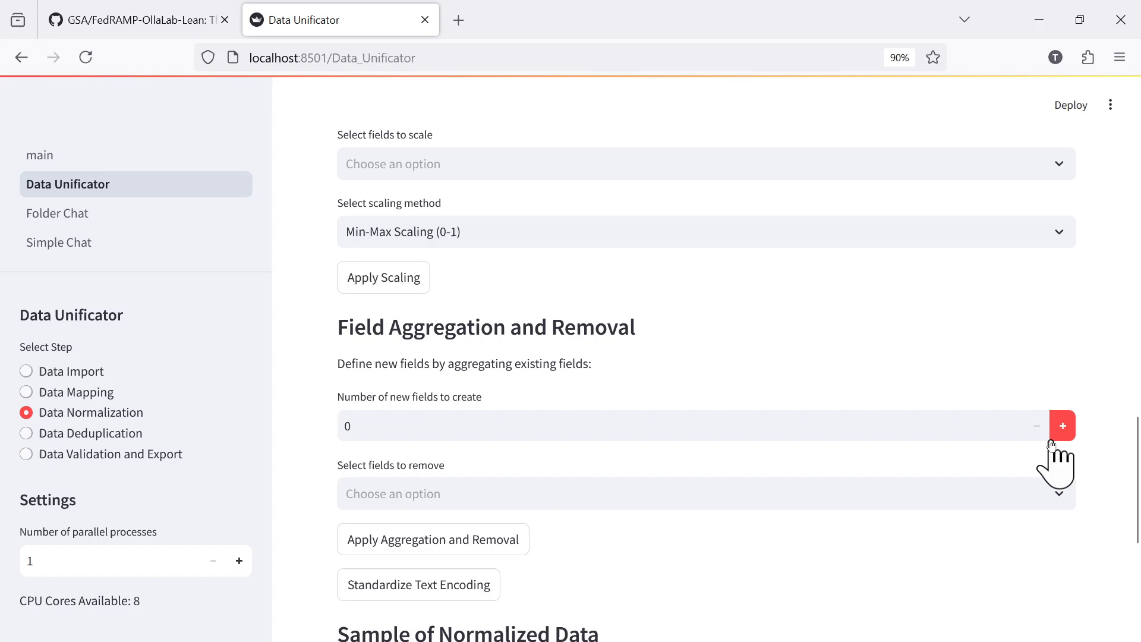
{"action": "scroll", "coordinate": [1086, 451], "scroll_direction": "down", "scroll_amount": 3}
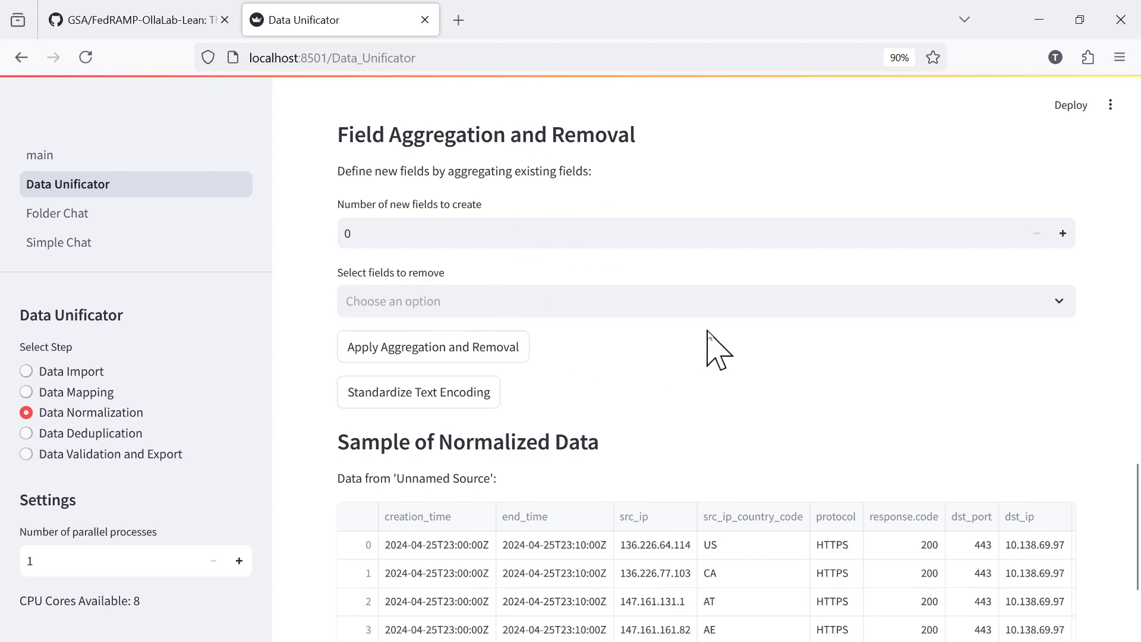
{"action": "scroll", "coordinate": [719, 336], "scroll_direction": "down", "scroll_amount": 3}
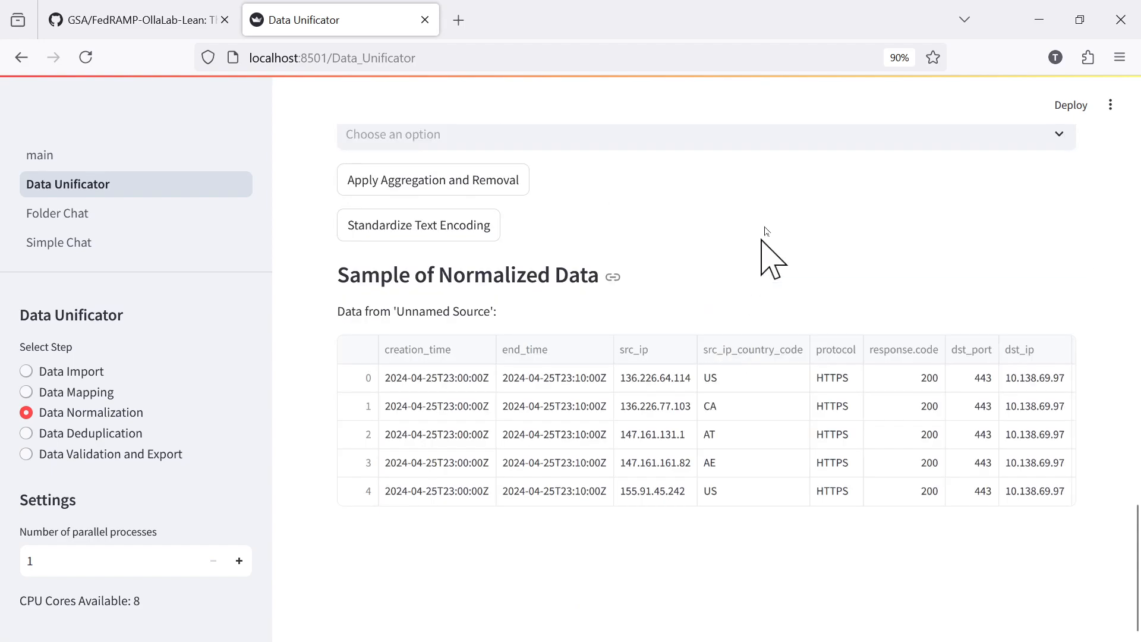
{"action": "scroll", "coordinate": [693, 320], "scroll_direction": "up", "scroll_amount": 10}
{"action": "scroll", "coordinate": [648, 416], "scroll_direction": "down", "scroll_amount": 7}
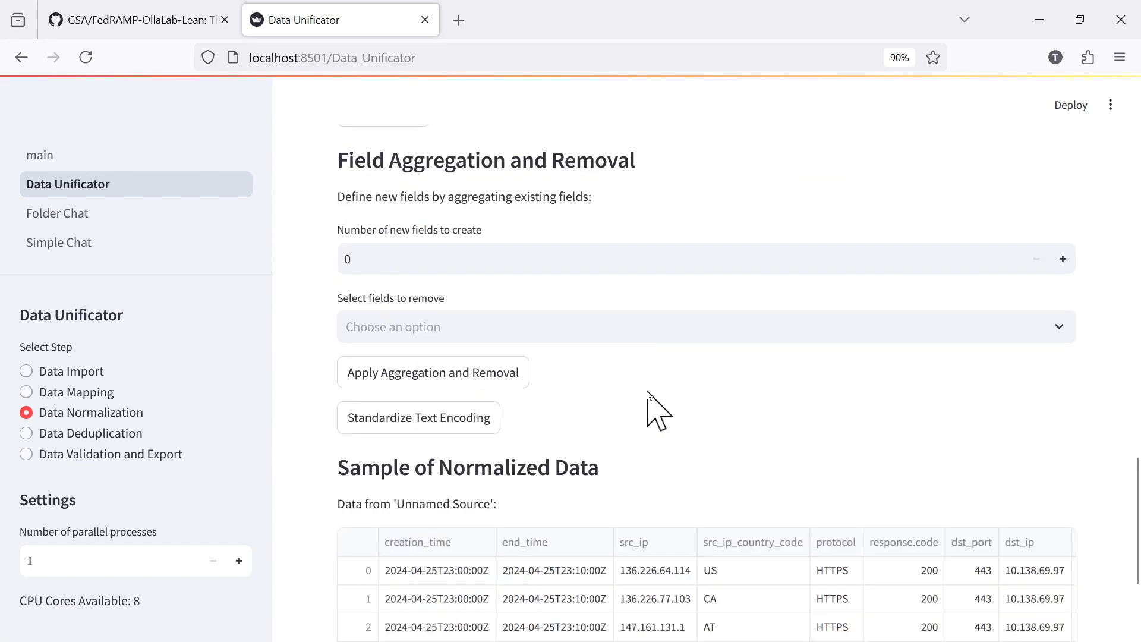
{"action": "scroll", "coordinate": [720, 376], "scroll_direction": "down", "scroll_amount": 3}
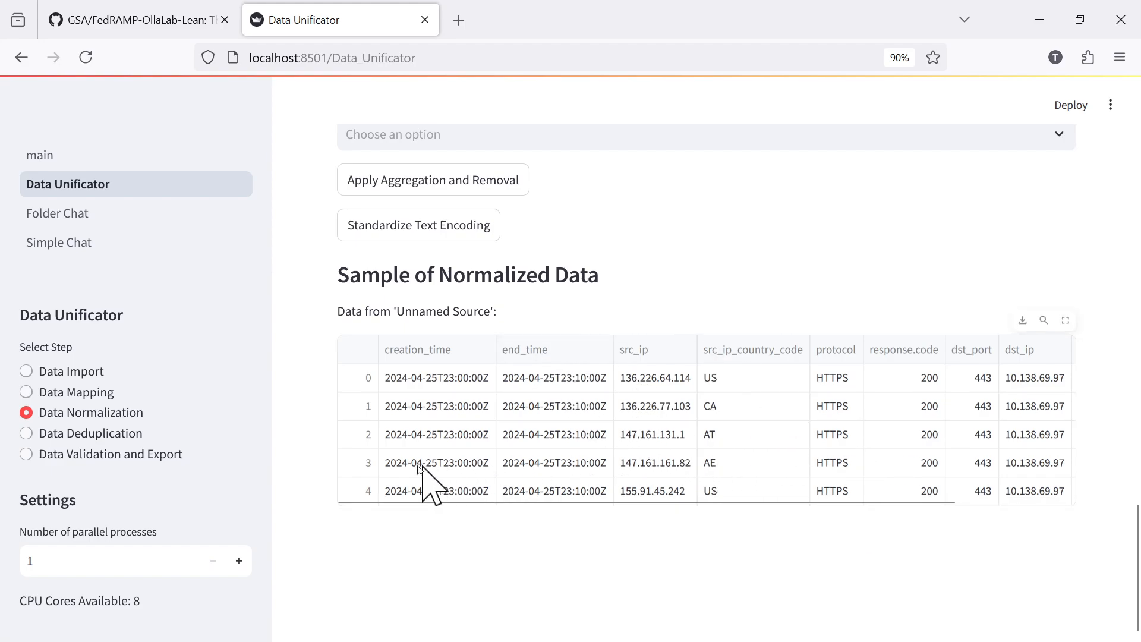
Go to the Data Deduplication stage and review its merging, duplicate detection and consolidated dataset saving options.
{"action": "left_click", "coordinate": [86, 433]}
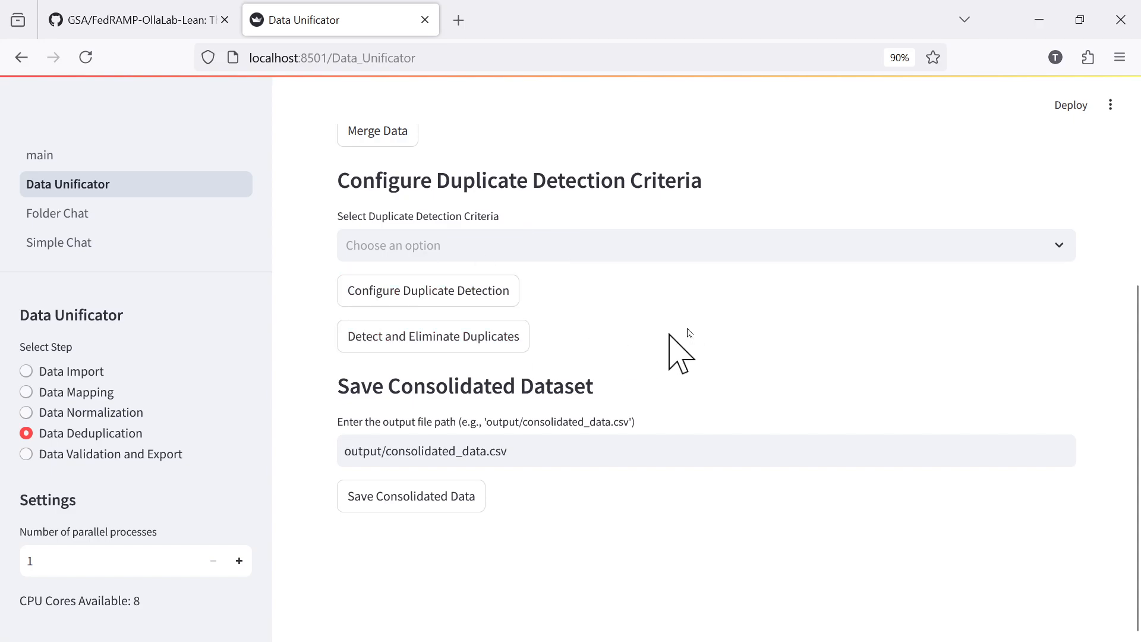
{"action": "scroll", "coordinate": [735, 410], "scroll_direction": "up", "scroll_amount": 5}
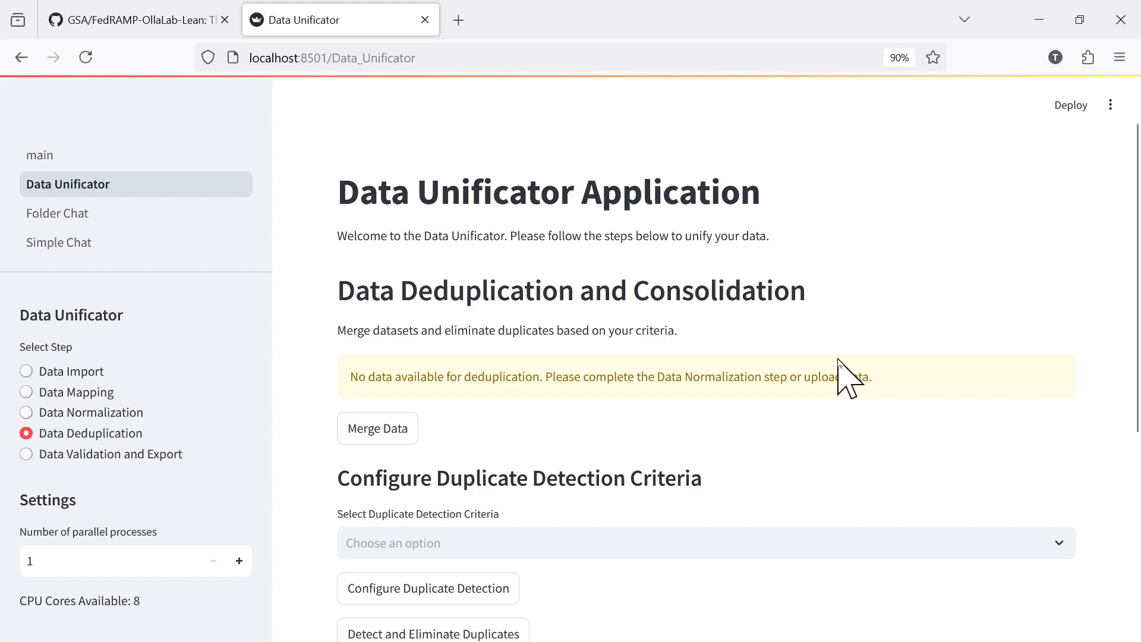
{"action": "scroll", "coordinate": [843, 380], "scroll_direction": "down", "scroll_amount": 5}
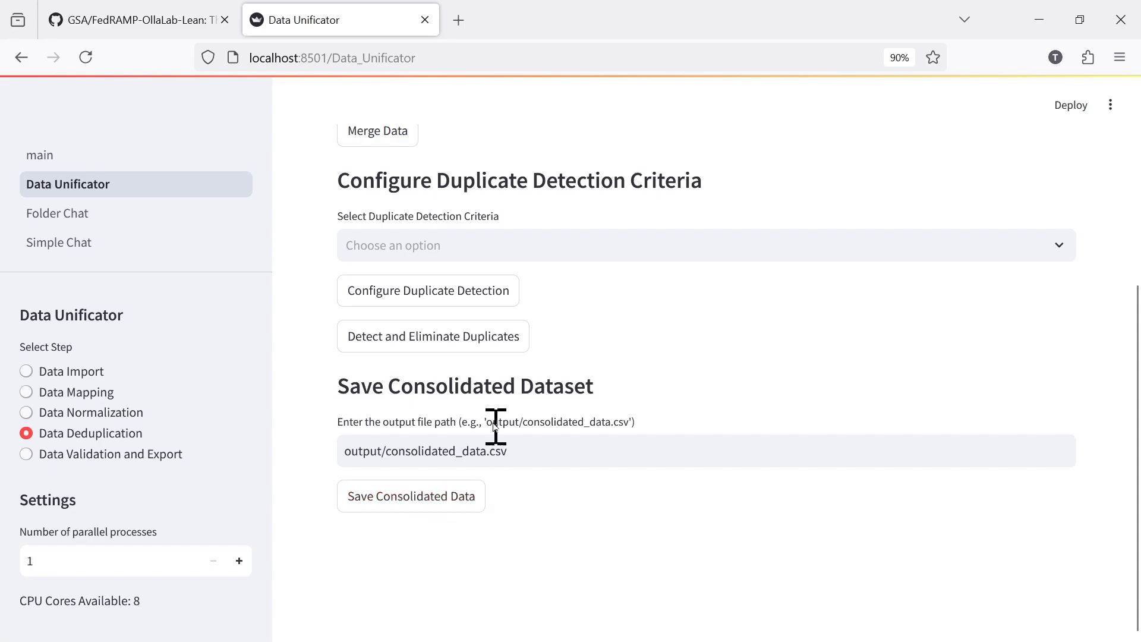
Go to the Data Validation and Export stage and review its validation, sample review, analysis, business rule and export options.
{"action": "left_click", "coordinate": [136, 457]}
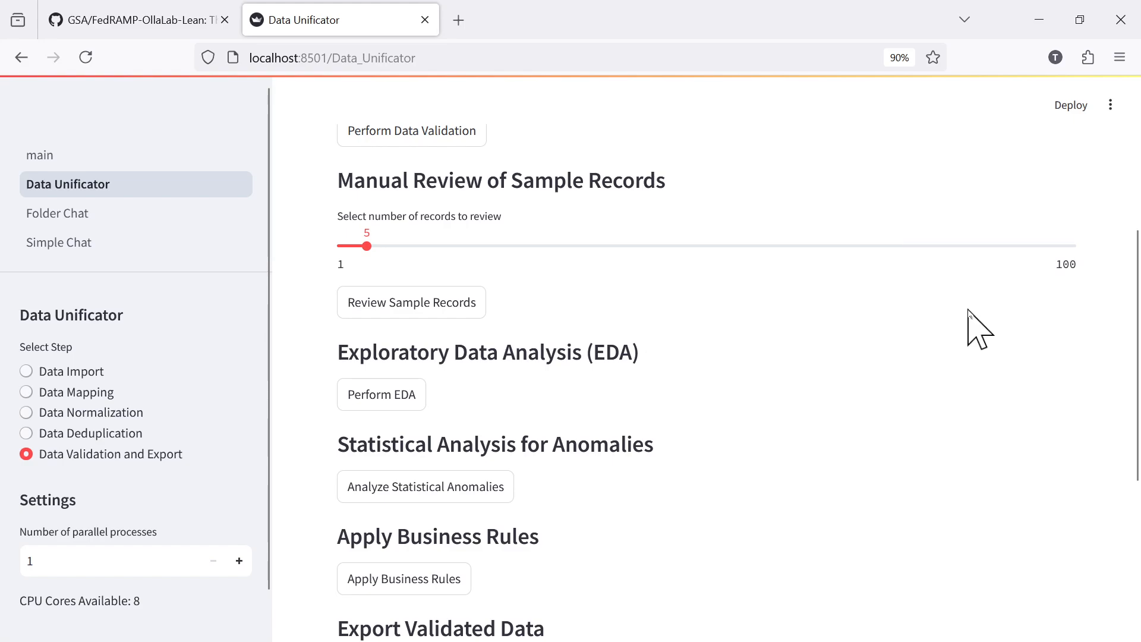
{"action": "scroll", "coordinate": [741, 359], "scroll_direction": "up", "scroll_amount": 5}
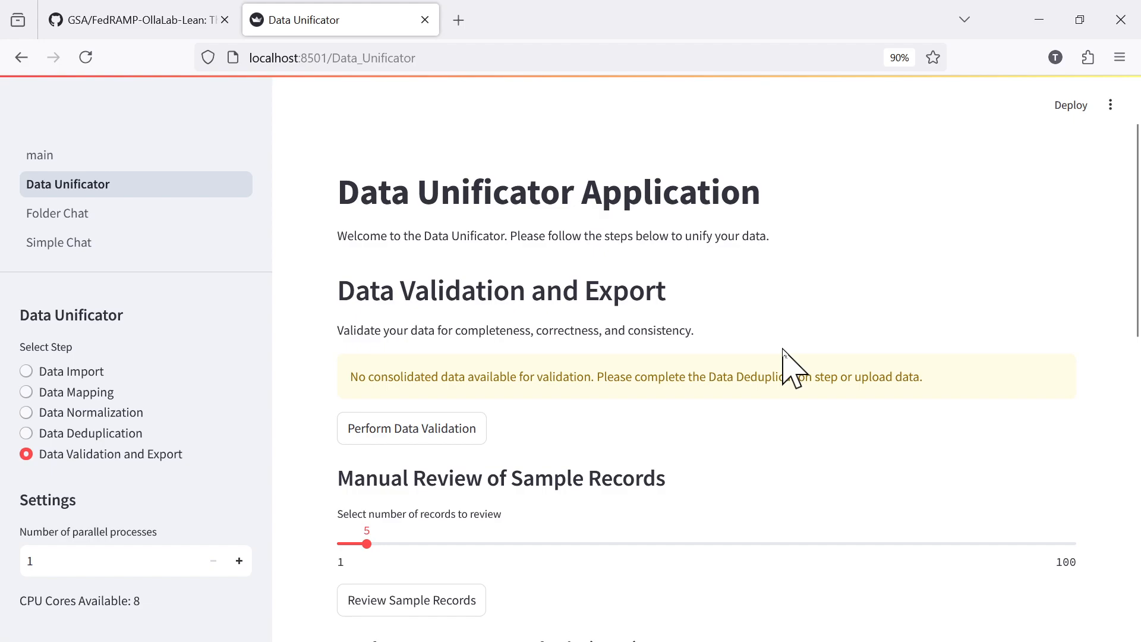
{"action": "scroll", "coordinate": [783, 350], "scroll_direction": "down", "scroll_amount": 5}
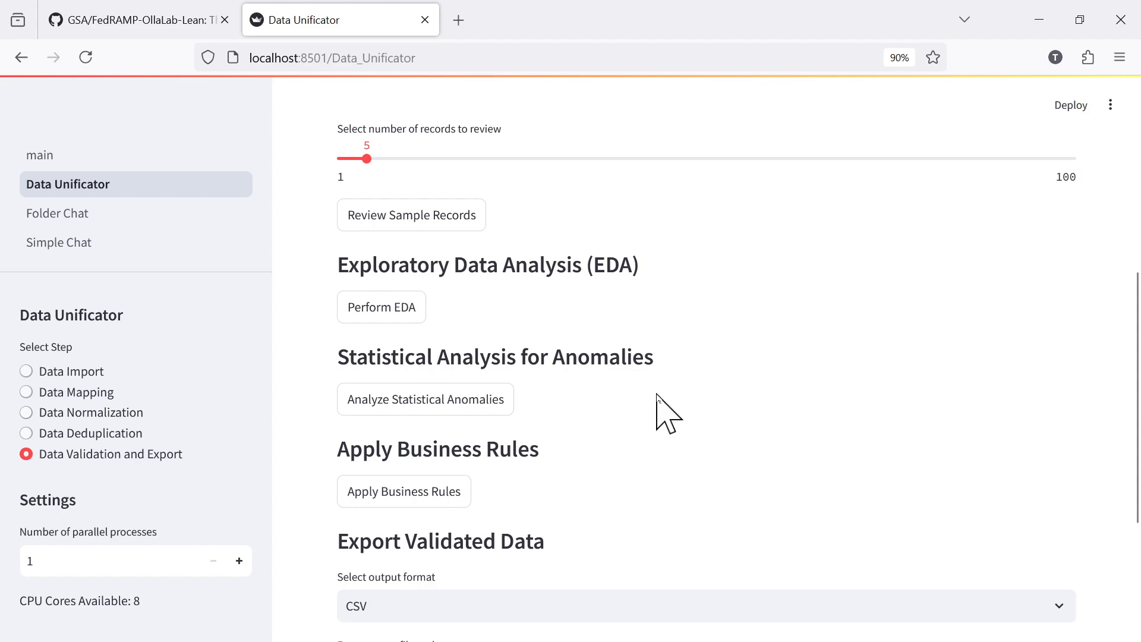
{"action": "scroll", "coordinate": [657, 394], "scroll_direction": "down", "scroll_amount": 3}
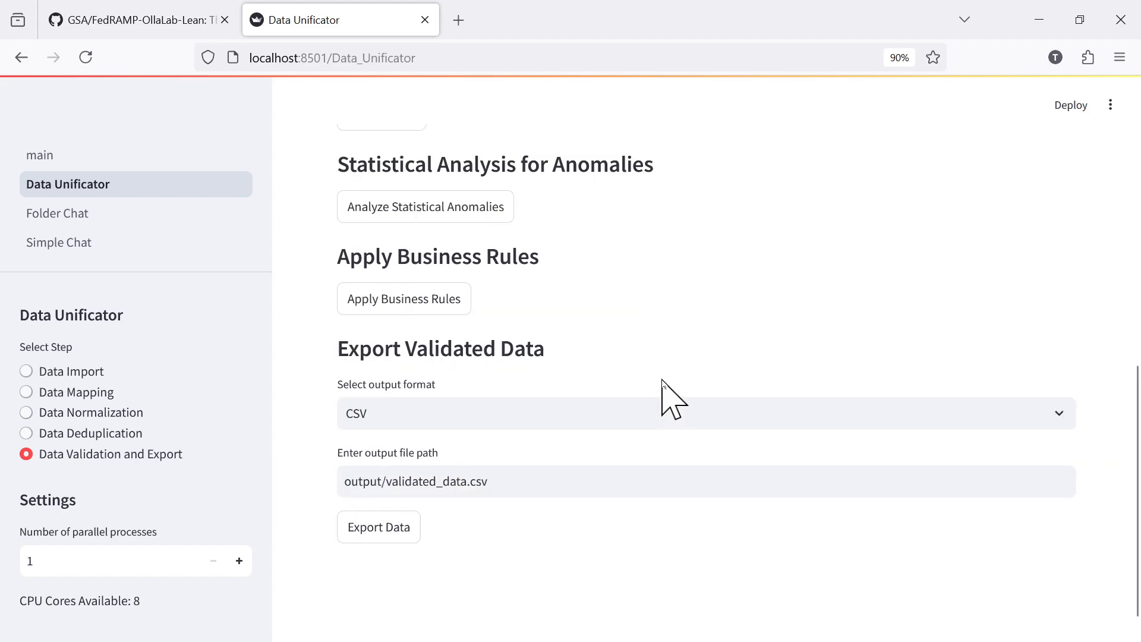